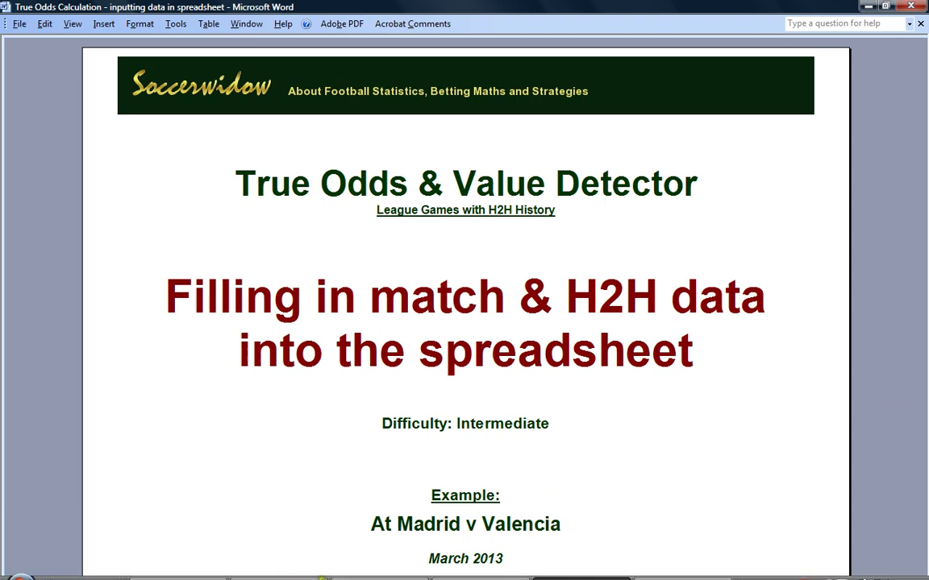
Switch to the Atl Madrid v Valencia workbook in Excel and clear the green Year, Date, AwayTeam and goals cells in rows 2–26 of the Home sheet.
left_click(281, 573)
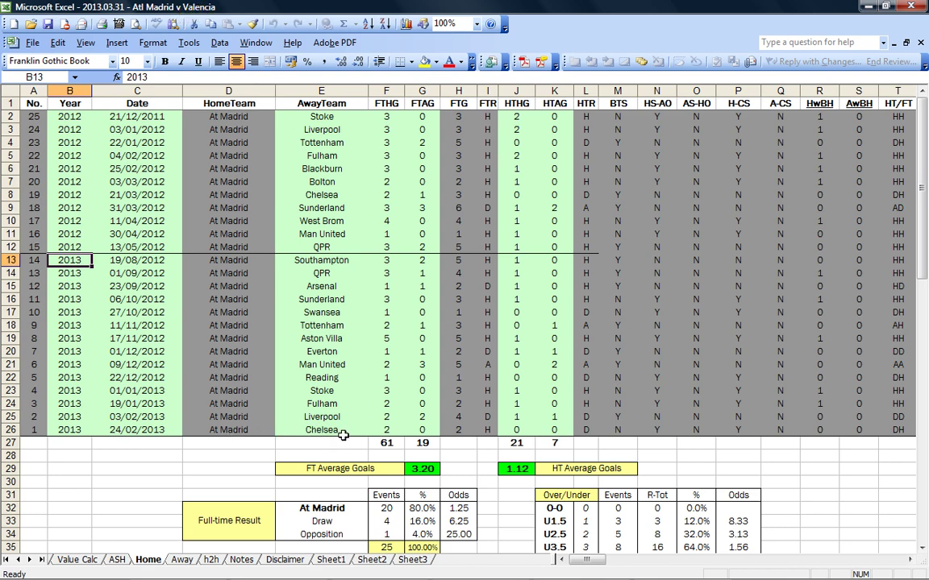
left_click_drag(315, 430, 429, 116)
key("Delete")
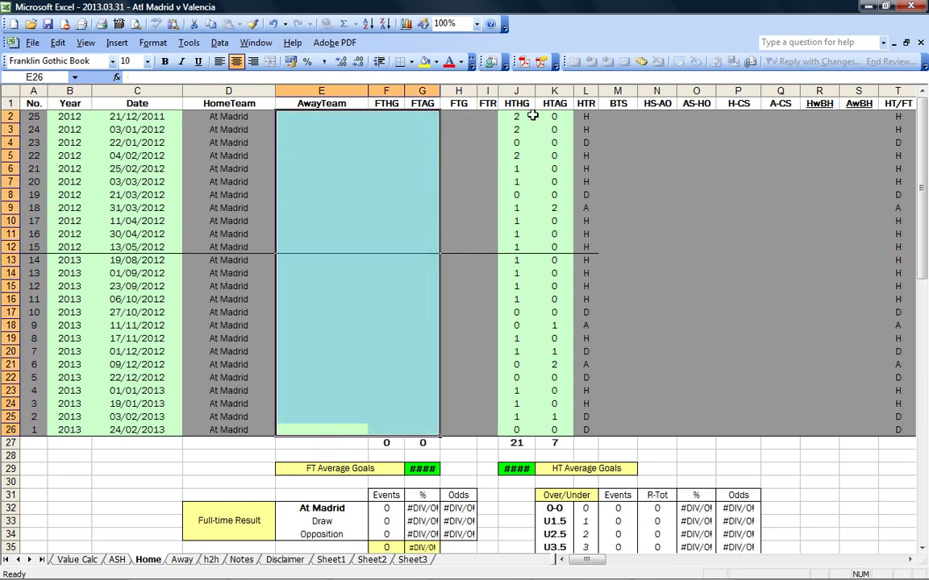
left_click_drag(530, 116, 551, 431)
key("Delete")
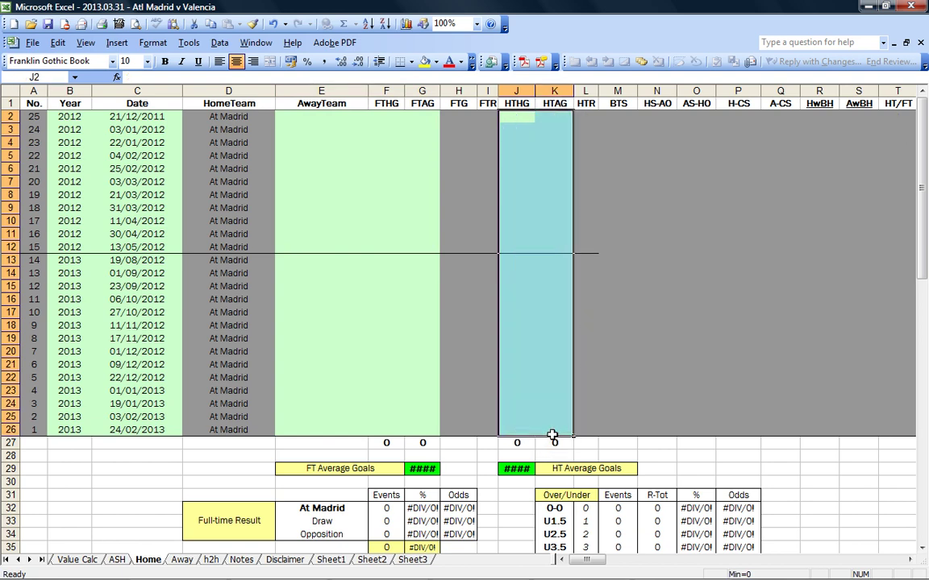
left_click_drag(155, 433, 83, 121)
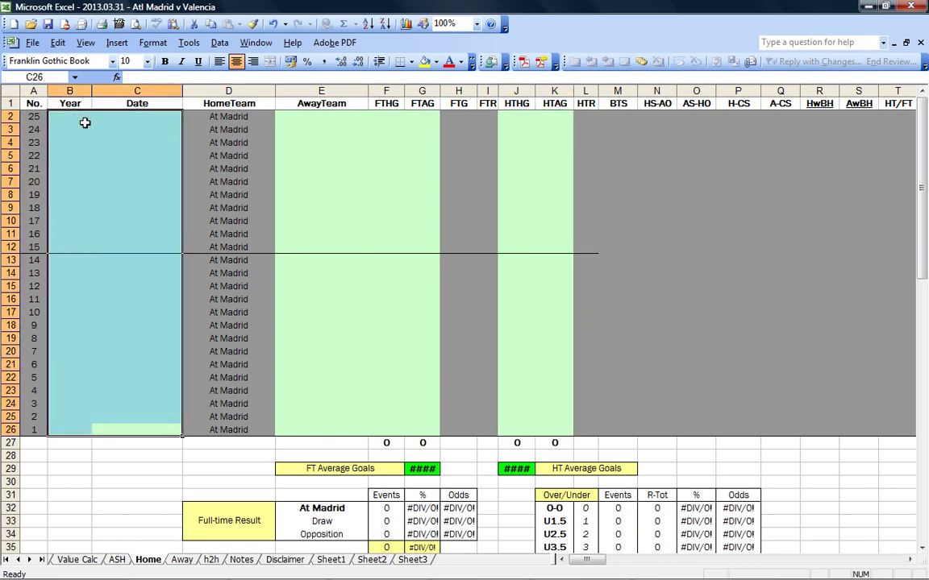
Copy the years and dates of Ath Madrid's home games, B18:C31, from the Spain Primera 2012-2013 data workbook.
left_click(69, 260)
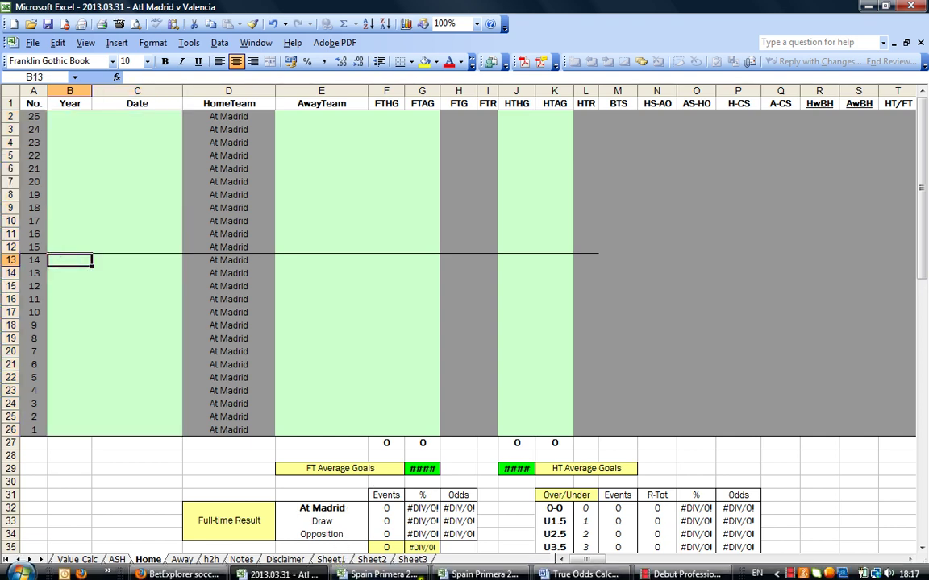
mouse_move(373, 574)
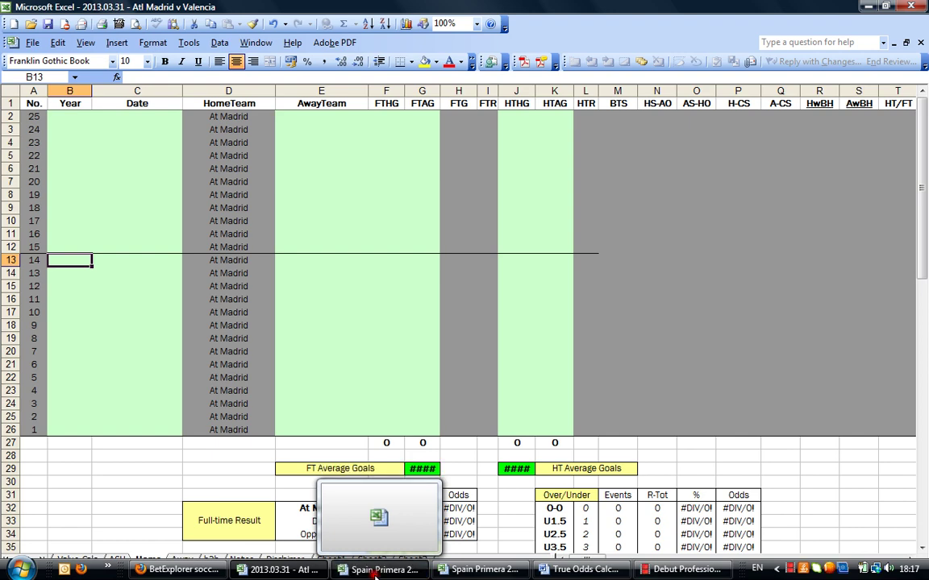
left_click(387, 572)
left_click_drag(133, 325, 75, 166)
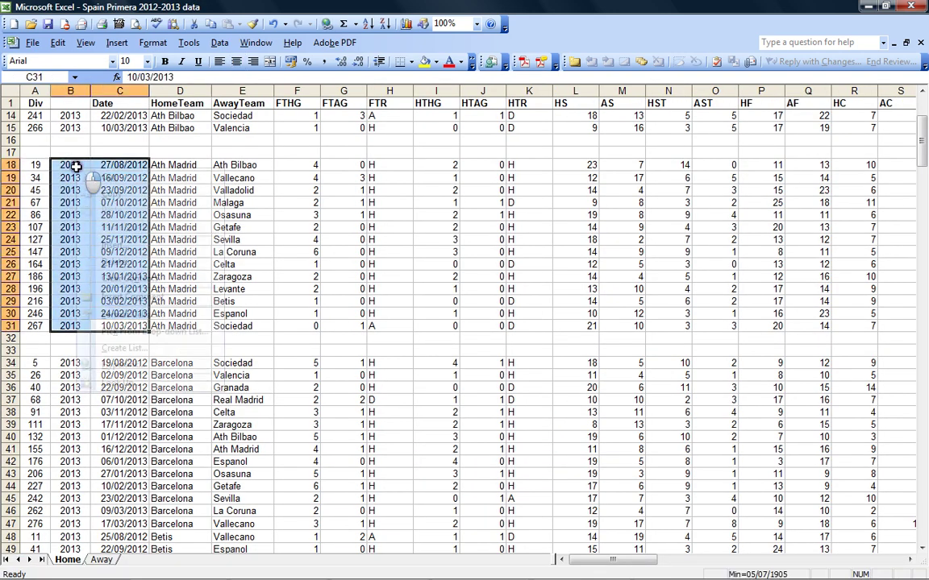
right_click(75, 166)
left_click(104, 191)
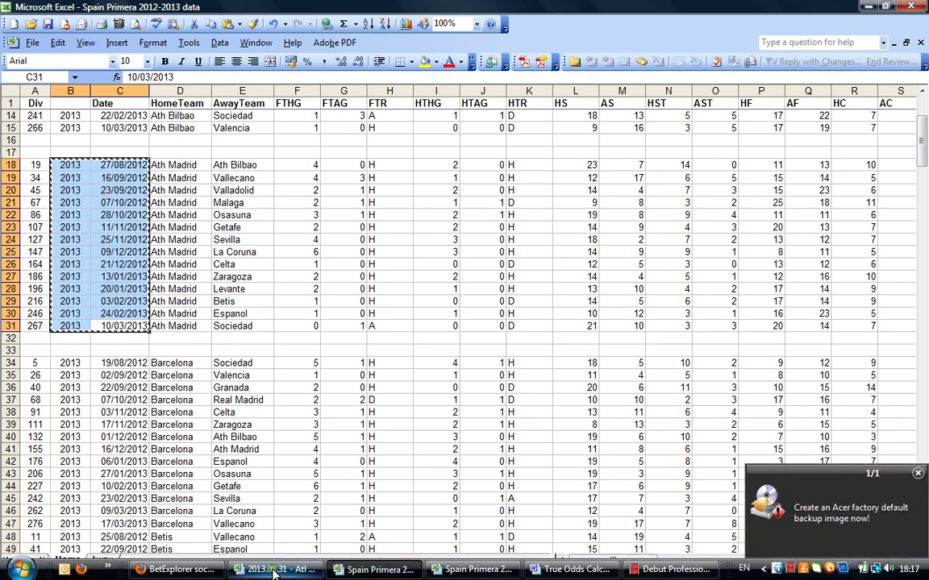
Paste the copied years and dates as values into the Atl Madrid v Valencia Home sheet, starting at B13.
left_click(274, 570)
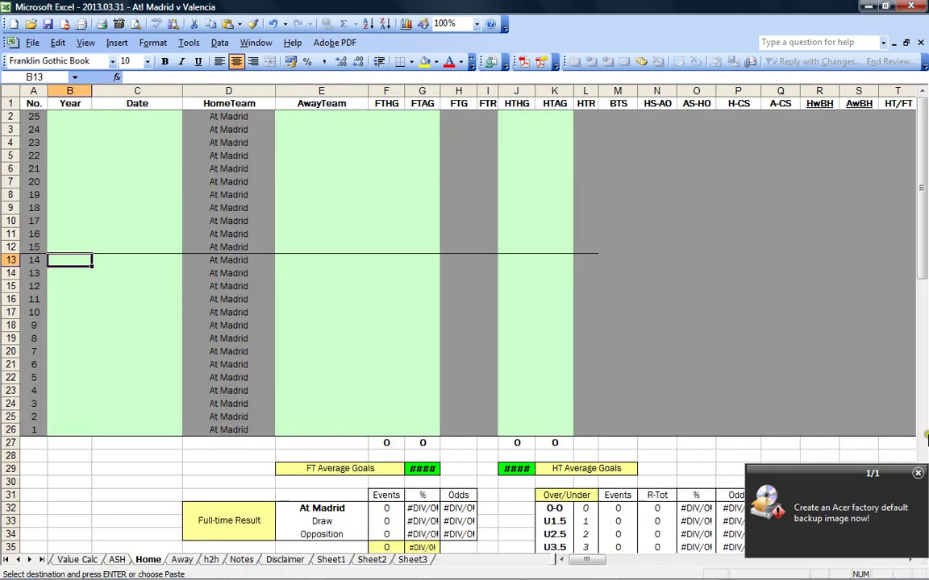
left_click(917, 473)
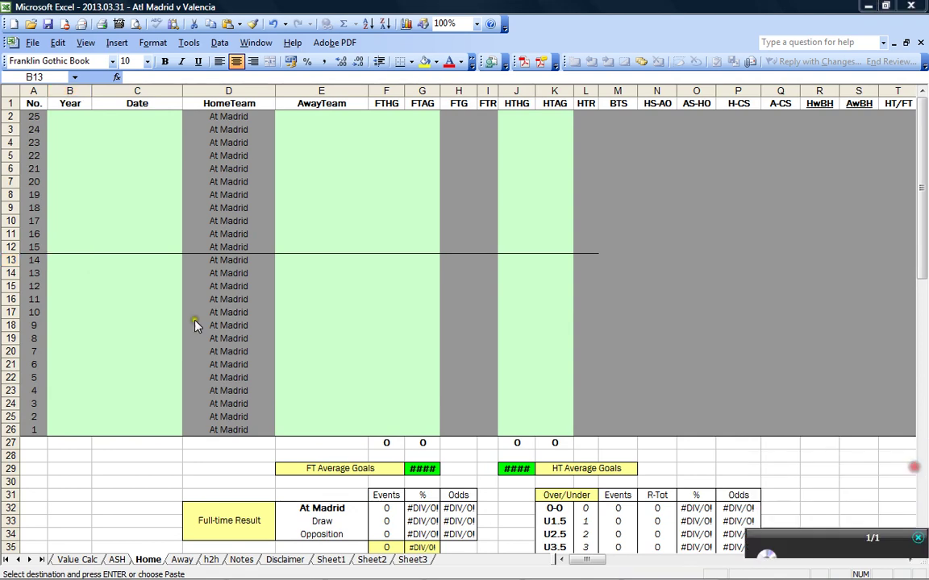
right_click(73, 261)
left_click(85, 322)
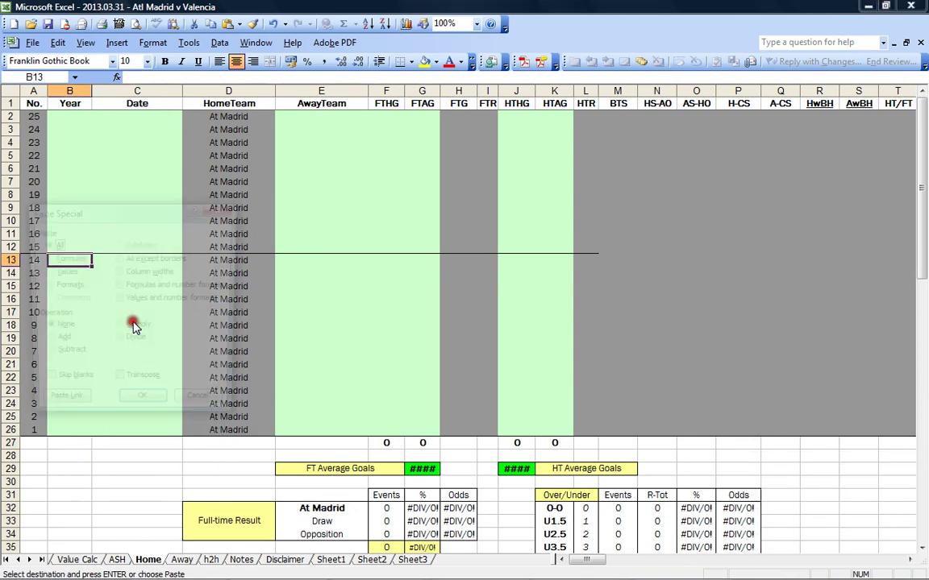
left_click(63, 273)
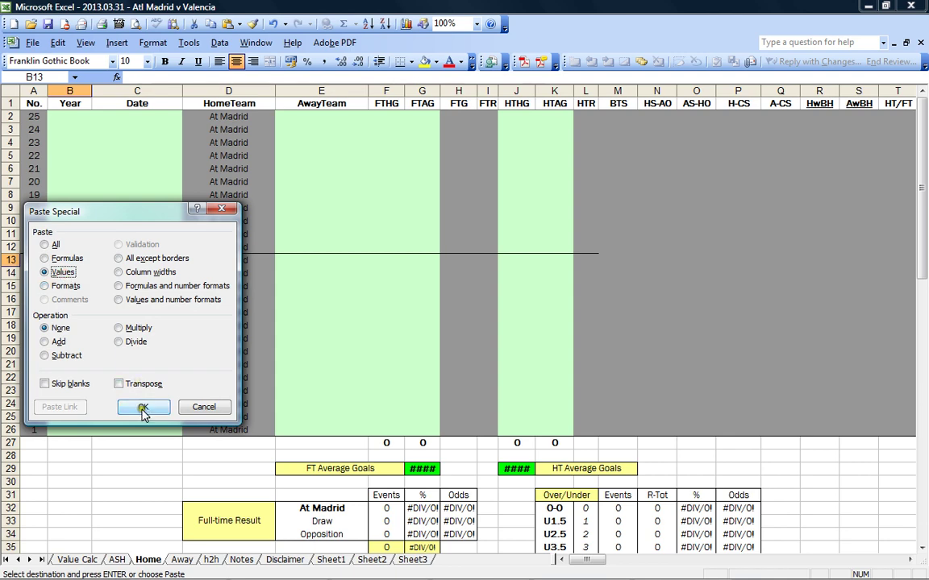
left_click(143, 407)
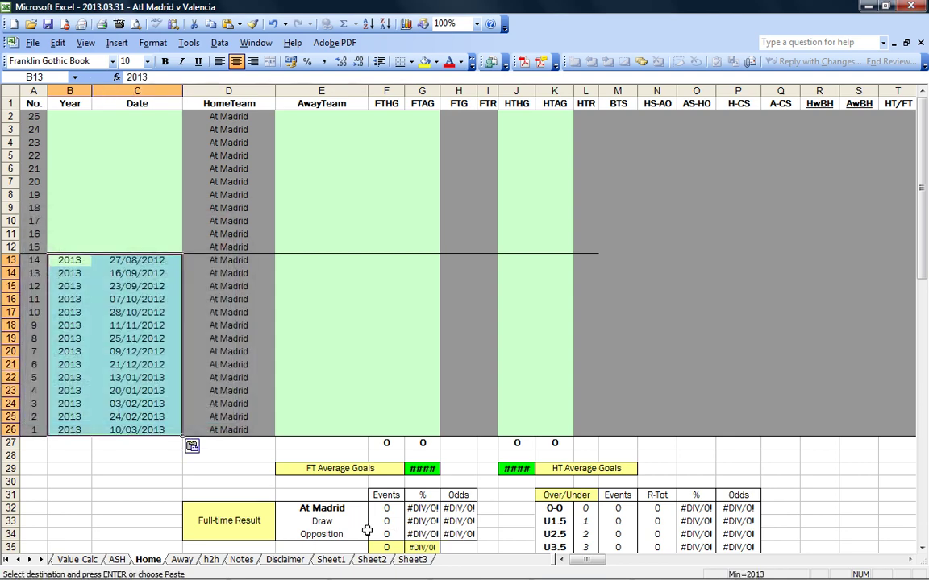
Copy Ath Madrid's away teams and full-time goals, E18:G31, from the Spain Primera 2012-2013 data workbook.
left_click(379, 566)
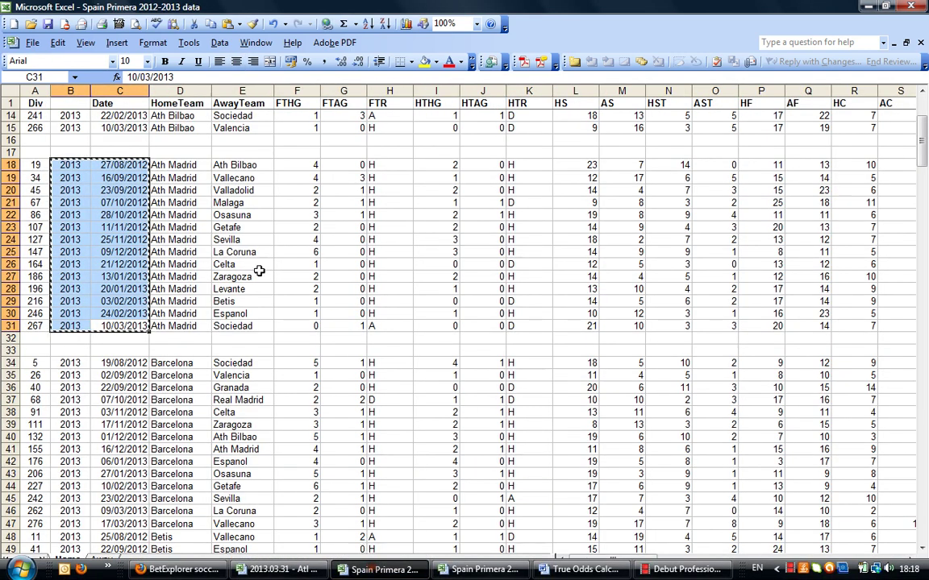
left_click_drag(221, 165, 327, 326)
right_click(238, 252)
left_click(292, 279)
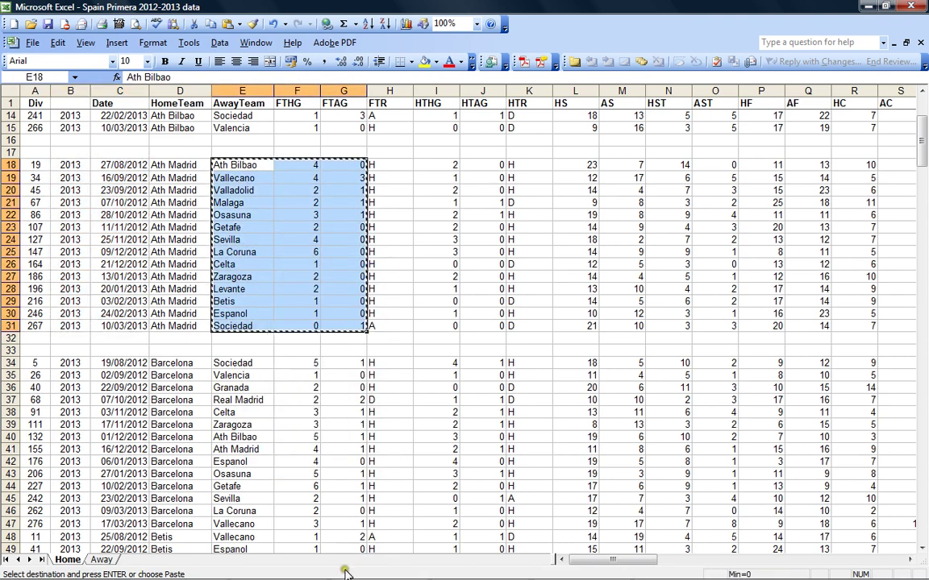
Paste the copied away teams and full-time goals as values into the Atl Madrid v Valencia Home sheet, starting at E13.
left_click(282, 566)
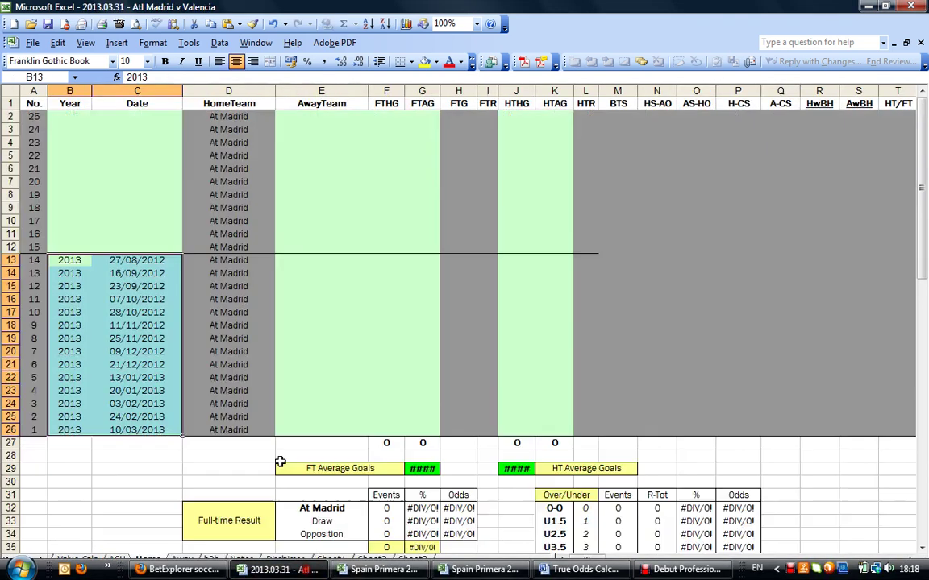
right_click(295, 262)
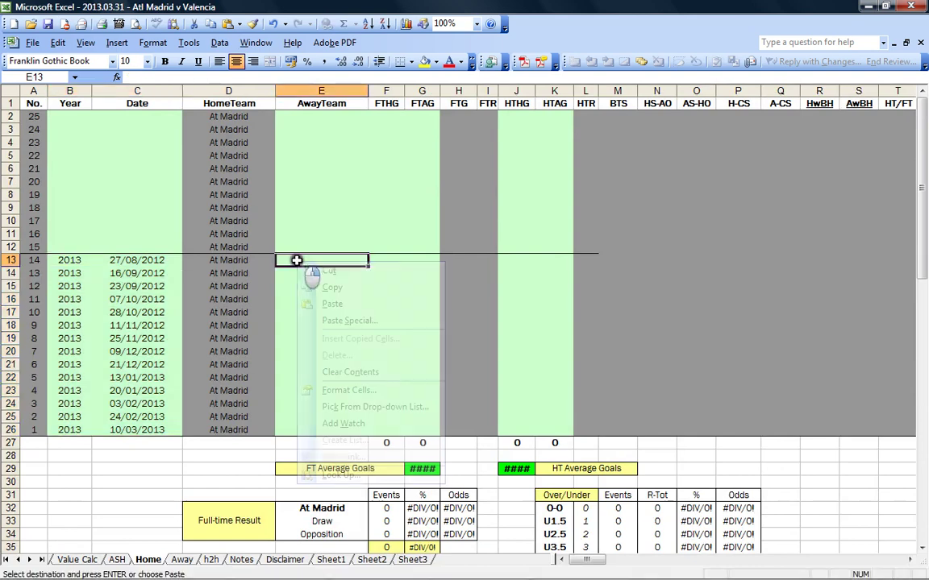
left_click(339, 321)
left_click(243, 264)
left_click(318, 376)
left_click(341, 400)
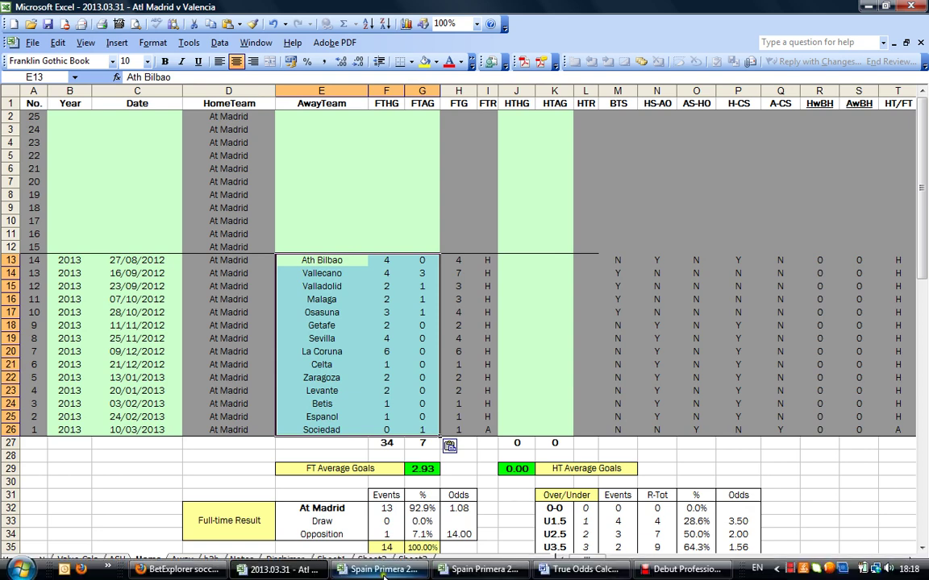
Copy Ath Madrid's half-time goals, I18:J31, from the Spain Primera 2012-2013 data workbook.
left_click(472, 574)
left_click(428, 164)
left_click_drag(428, 165, 466, 323)
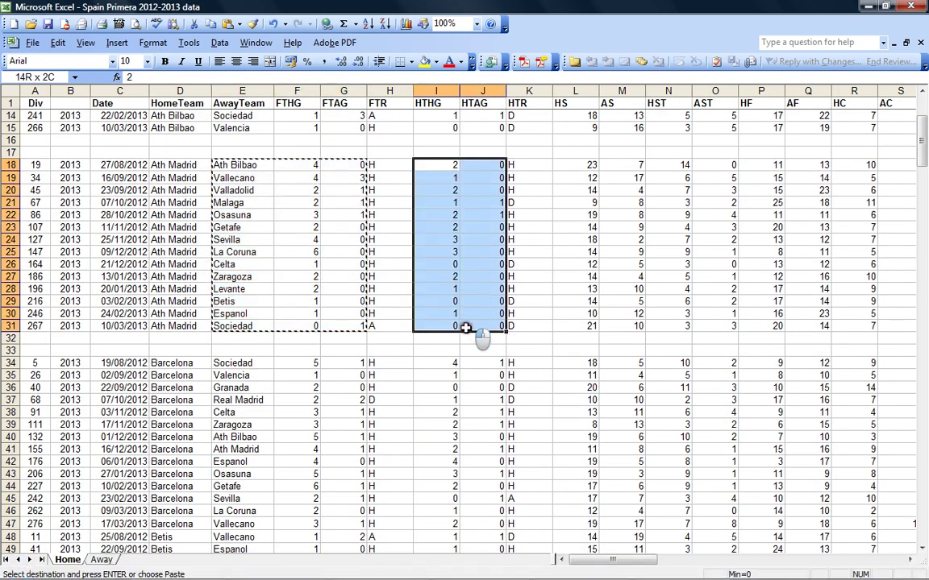
right_click(435, 263)
left_click(468, 290)
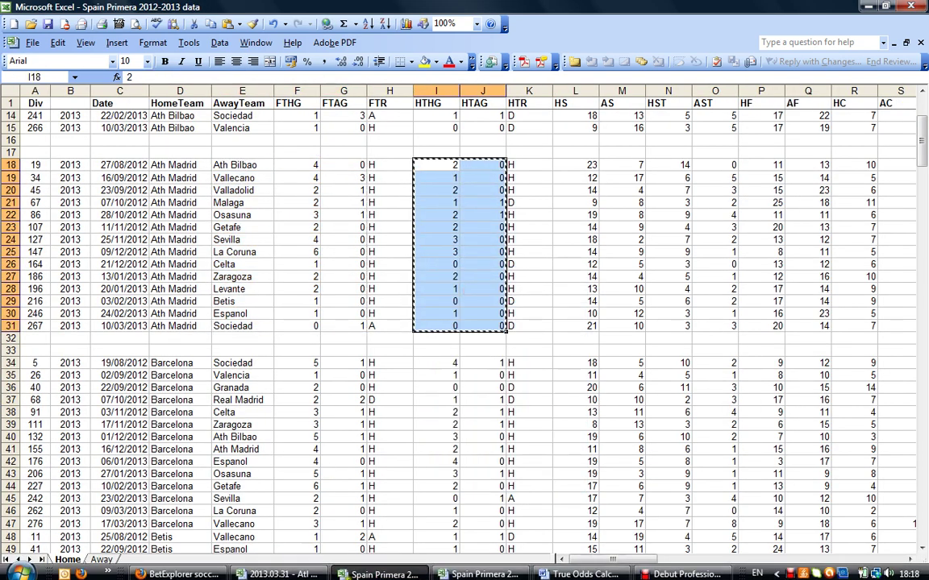
Paste the copied half-time goals as values into the Atl Madrid v Valencia Home sheet, starting at J13.
left_click(286, 573)
right_click(506, 259)
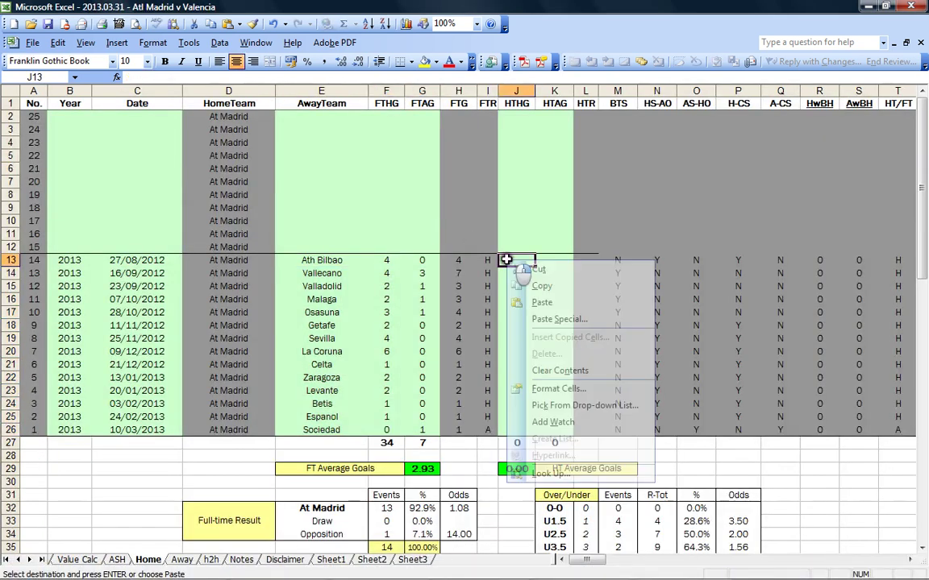
left_click(516, 319)
left_click(476, 270)
left_click(557, 405)
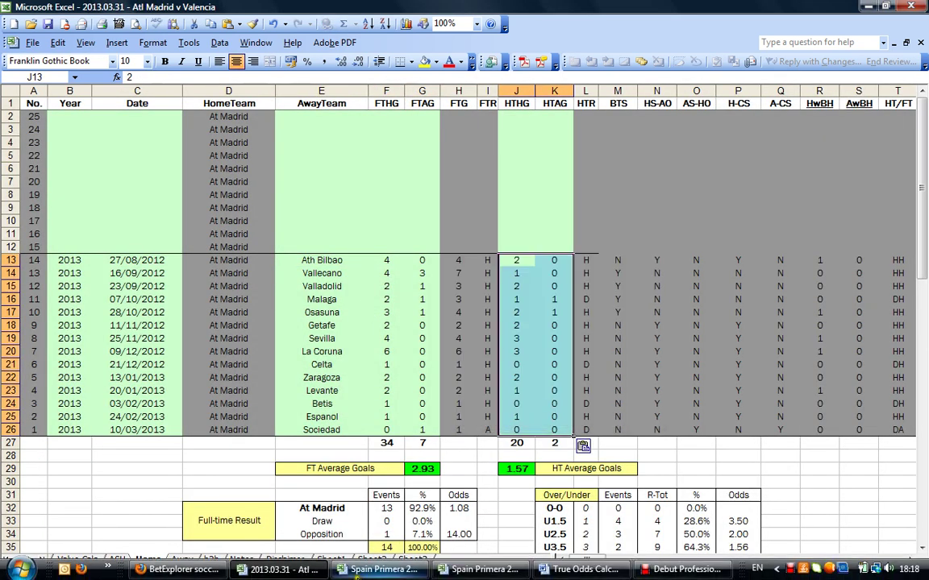
Copy the years and dates of Ath Madrid's last 11 home games, B31:C41, from the Spain Primera 2011-2012 data workbook.
left_click(447, 570)
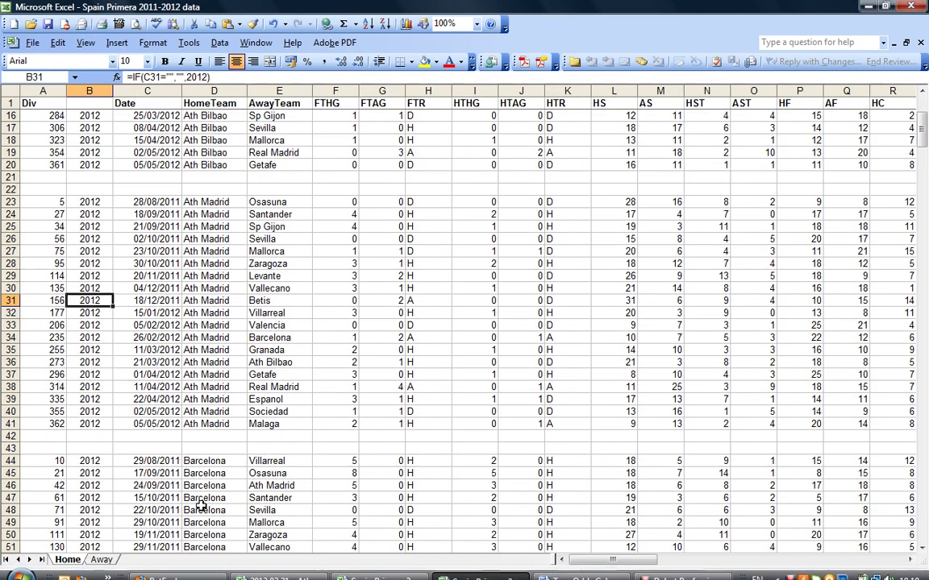
left_click(568, 574)
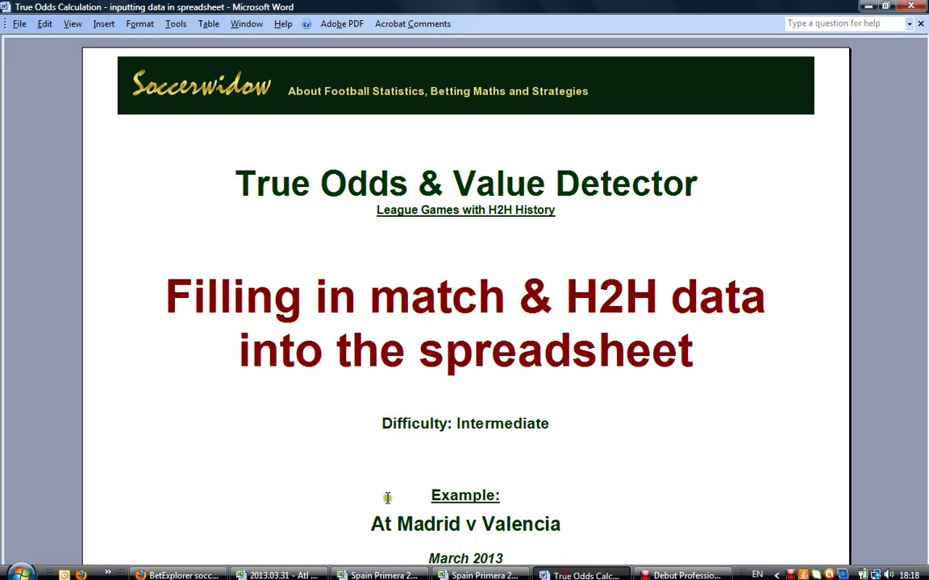
left_click(482, 572)
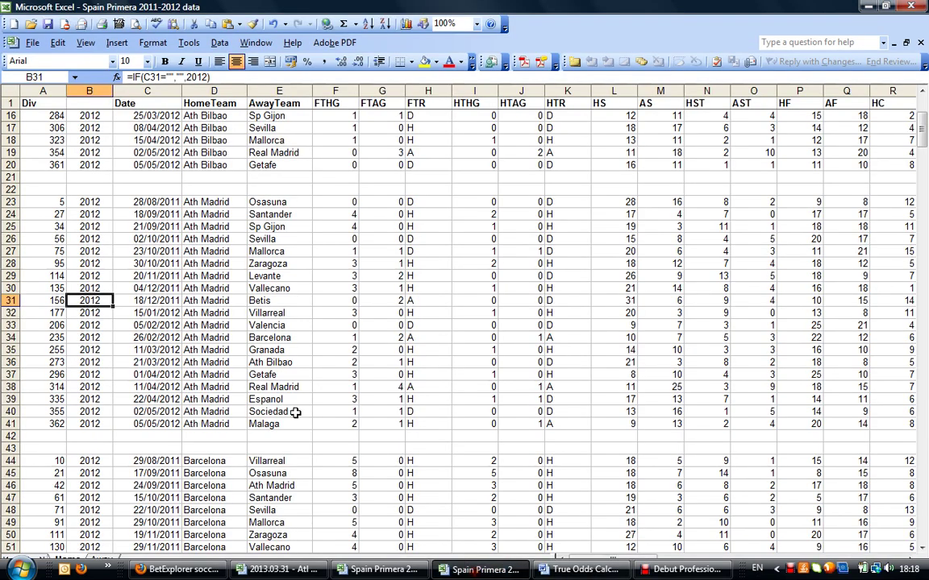
left_click_drag(92, 299, 203, 423)
left_click_drag(91, 300, 129, 423)
right_click(132, 355)
left_click(156, 382)
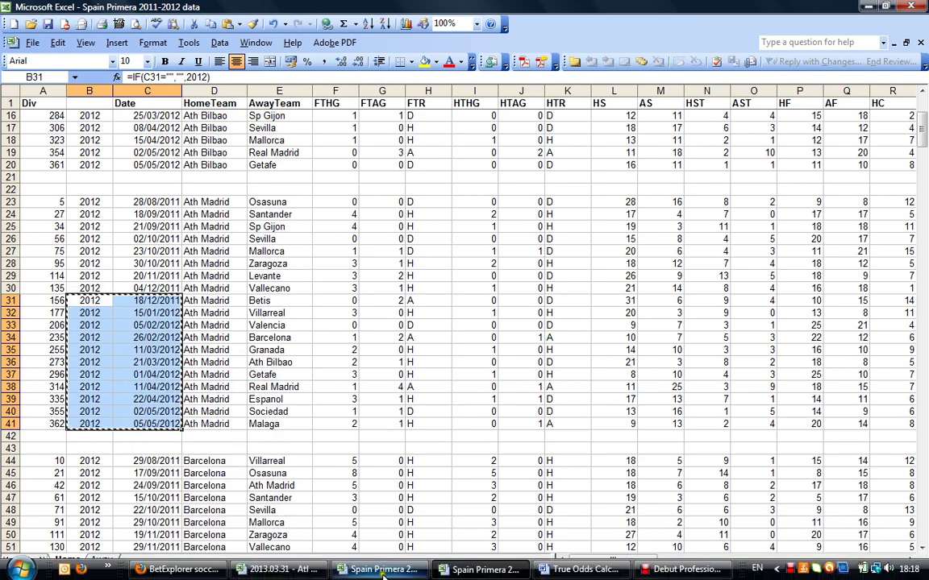
Paste the 2011-2012 years and dates as values into the Atl Madrid v Valencia Home sheet, starting at B2.
left_click(360, 573)
left_click(274, 570)
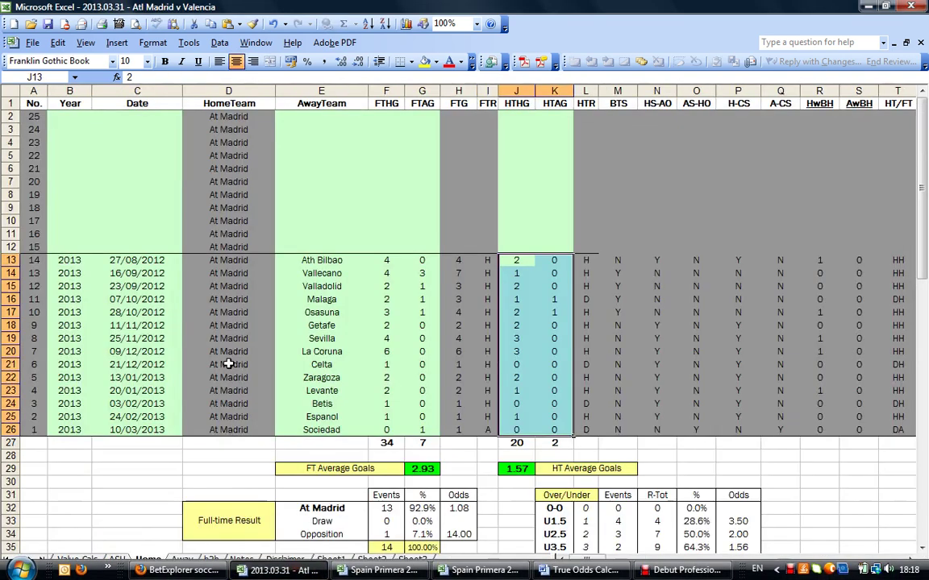
right_click(80, 117)
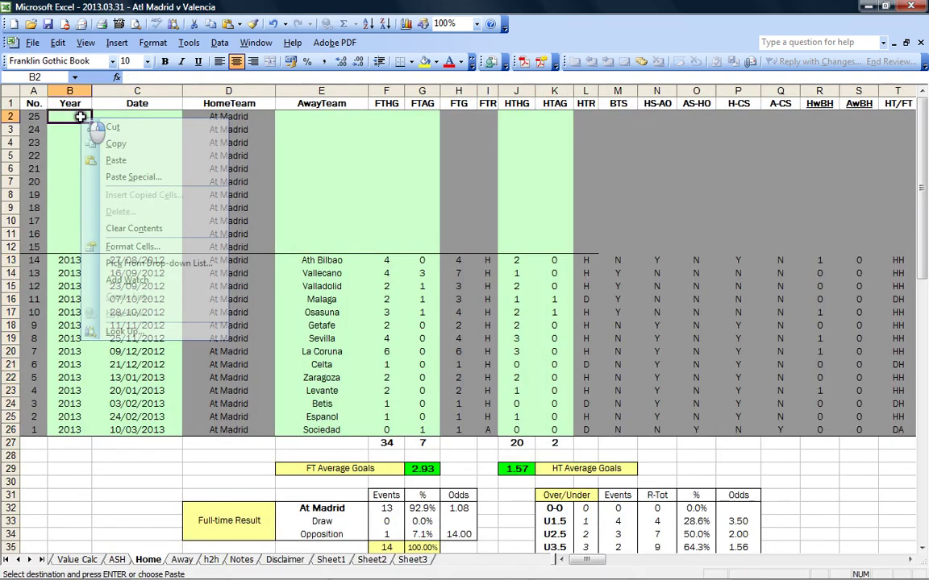
left_click(87, 172)
left_click(36, 125)
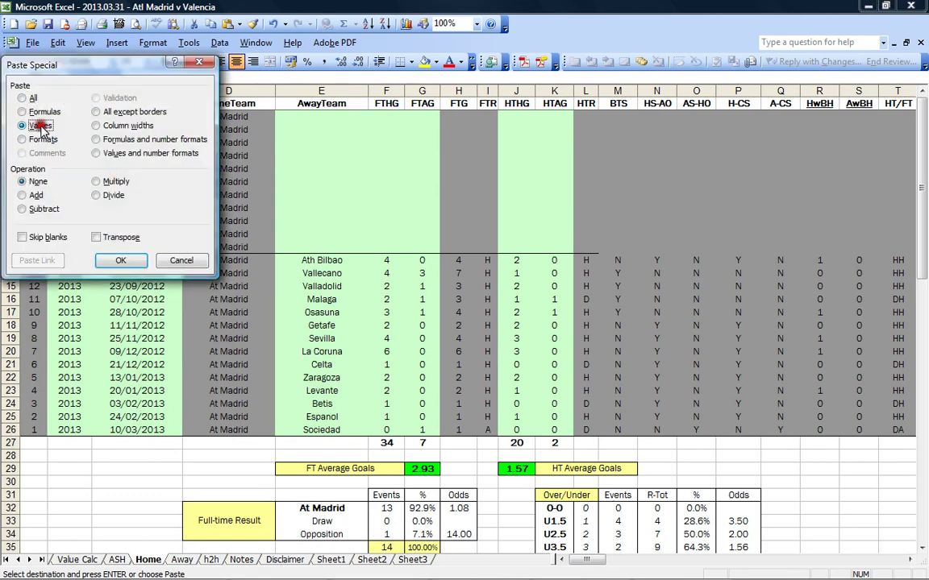
left_click(120, 260)
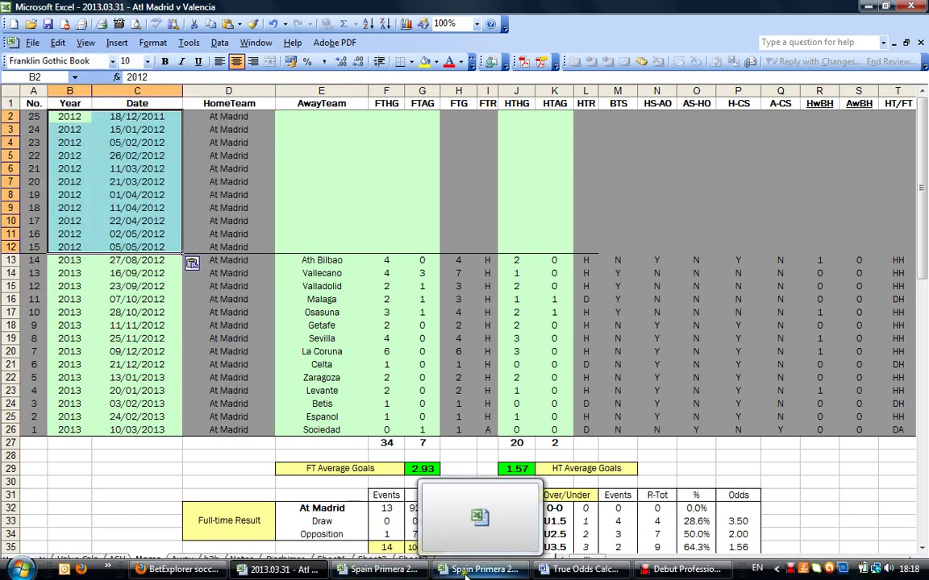
Copy the matching away teams and full-time goals, E31:G41, from the Spain Primera 2011-2012 data workbook.
left_click(466, 572)
key("ctrl+c")
left_click_drag(305, 301, 376, 421)
right_click(287, 346)
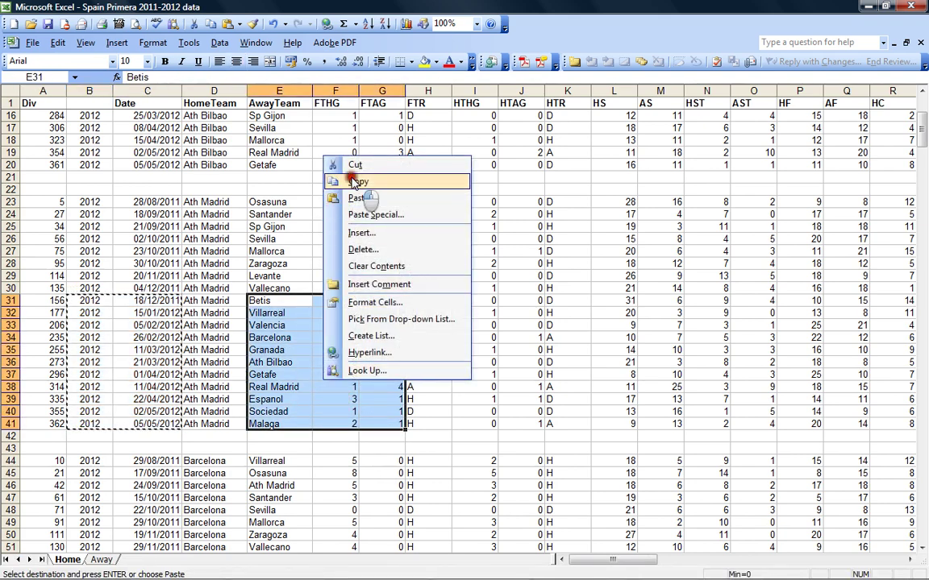
left_click(317, 166)
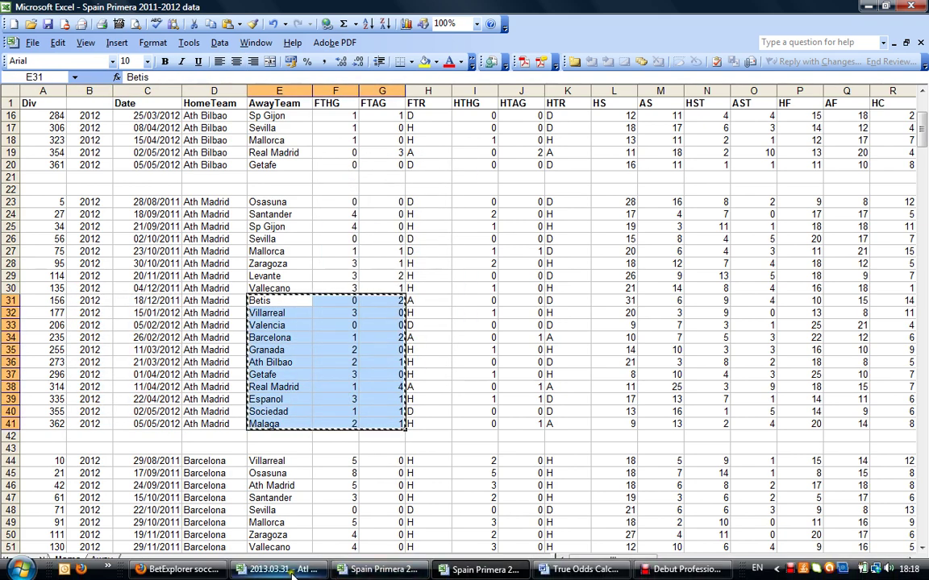
Paste the 2011-2012 away teams and full-time goals as values into the Atl Madrid v Valencia Home sheet, starting at E2.
left_click(274, 569)
right_click(278, 117)
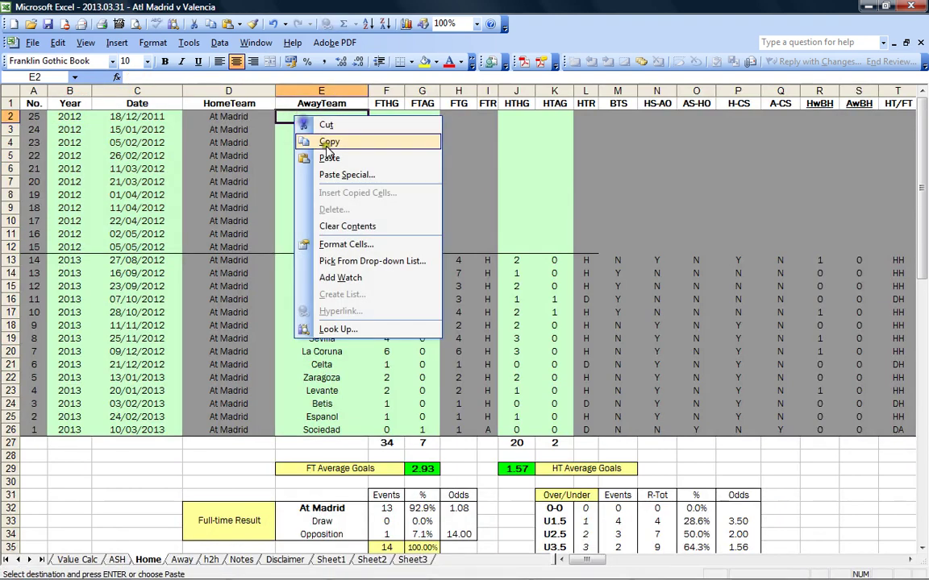
left_click(336, 178)
left_click(260, 123)
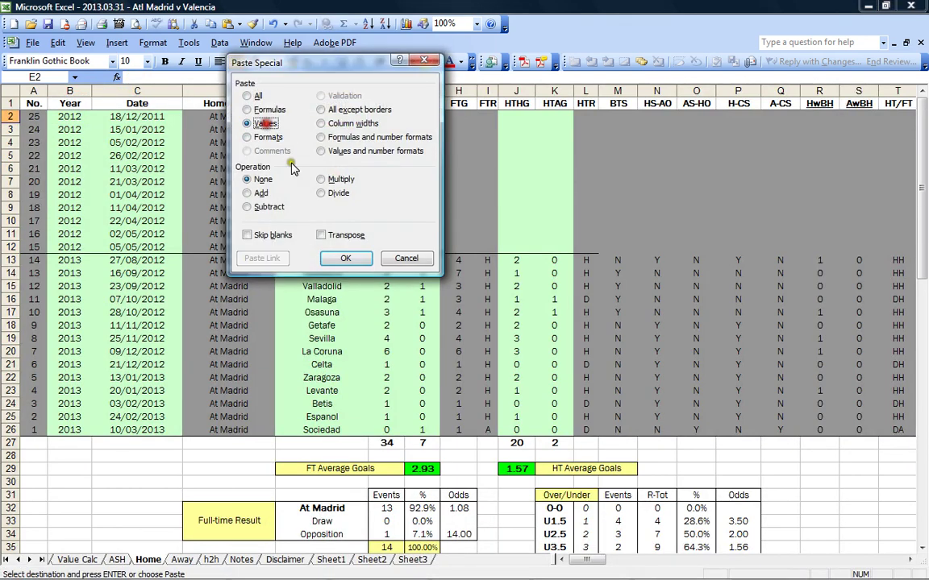
left_click(338, 260)
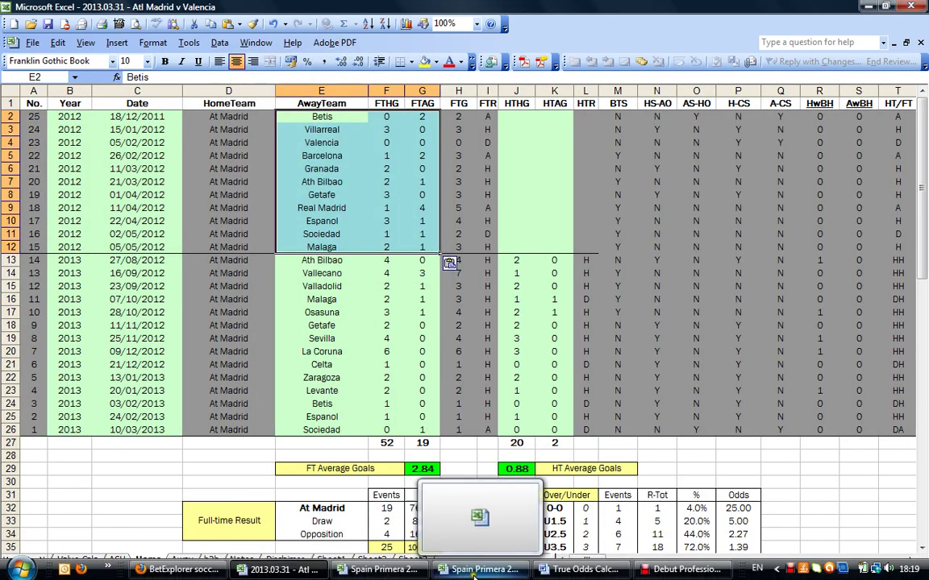
Copy the matching half-time goals, I31:J41, from the Spain Primera 2011-2012 data workbook.
left_click(468, 570)
left_click_drag(472, 300, 516, 426)
right_click(475, 350)
left_click(504, 375)
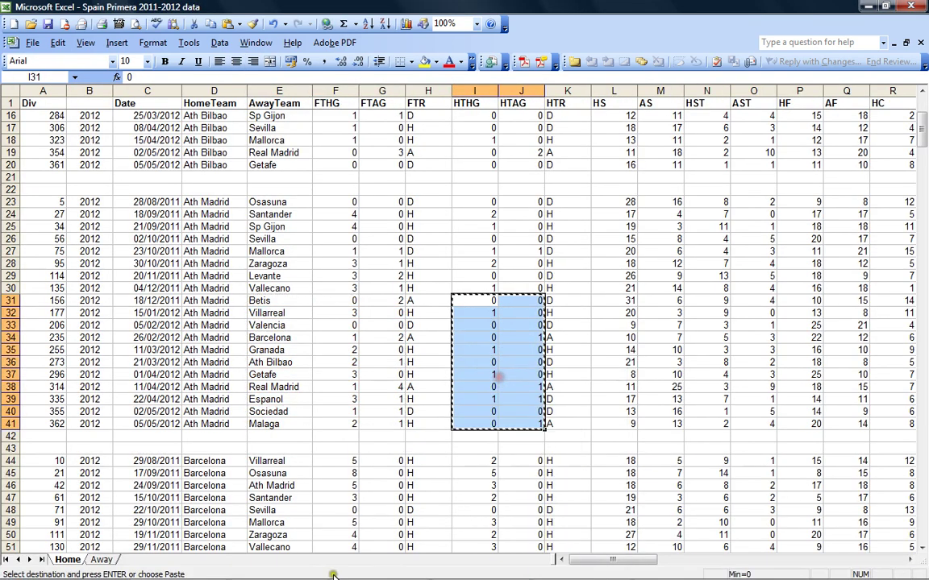
Paste the 2011-2012 half-time goals as values into the Atl Madrid v Valencia Home sheet, starting at J2.
left_click(314, 570)
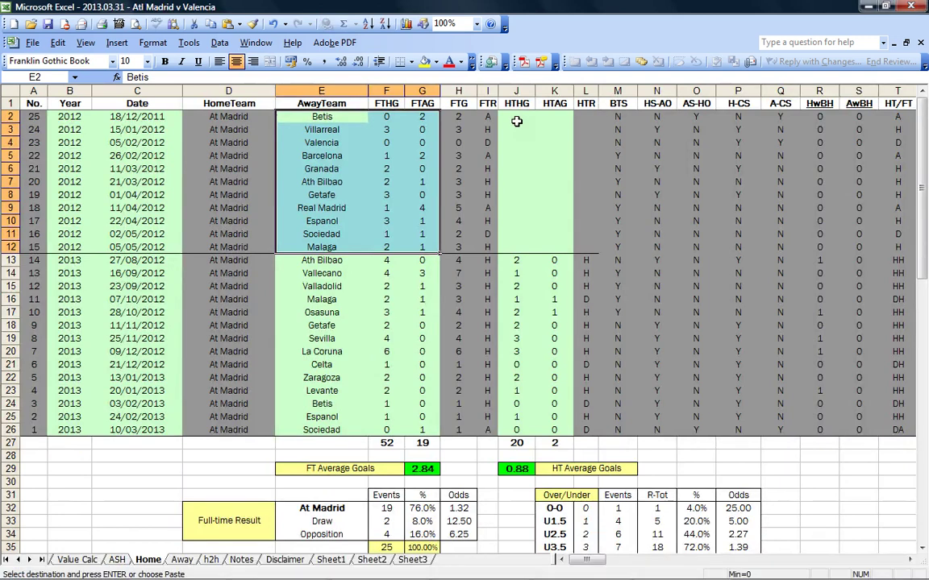
left_click(516, 116)
right_click(516, 116)
left_click(500, 158)
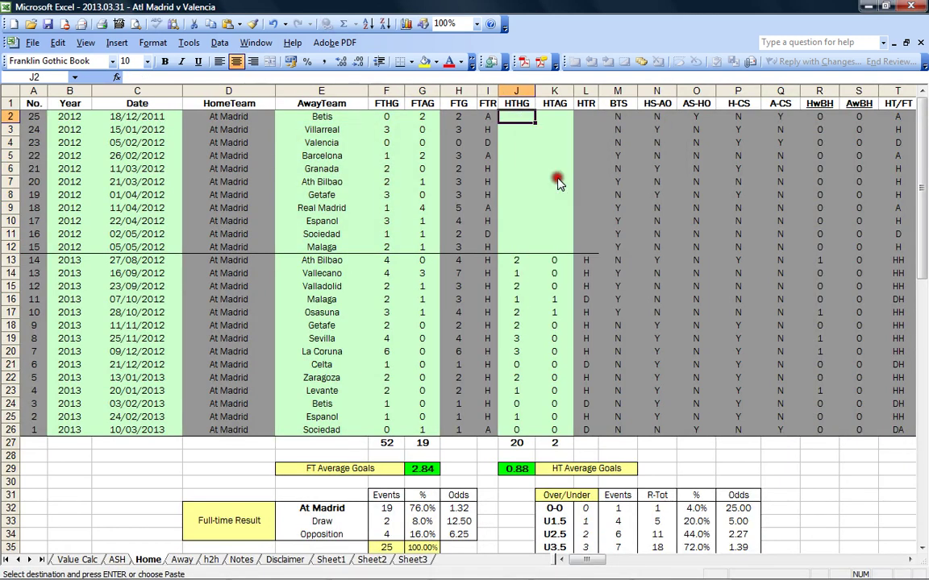
left_click(481, 130)
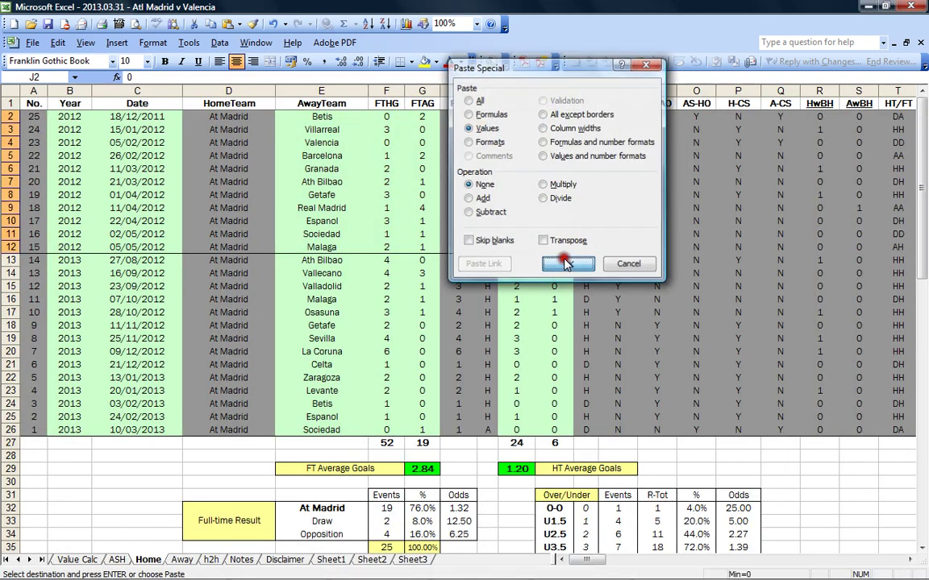
key("Return")
Copy the years, dates and home teams of Valencia's away games, B232:D244, from the Away sheet of the Spain Primera 2012-2013 data workbook.
left_click(182, 560)
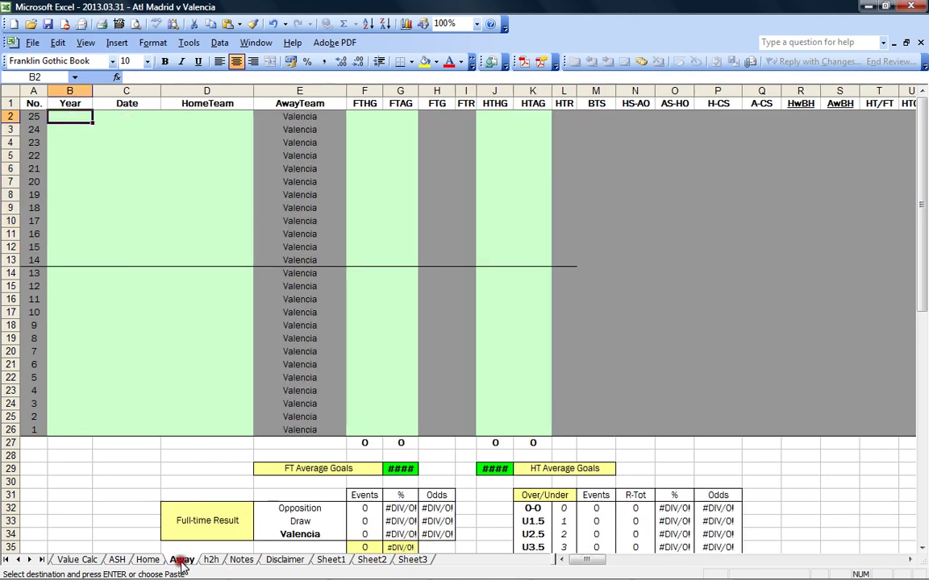
left_click(59, 273)
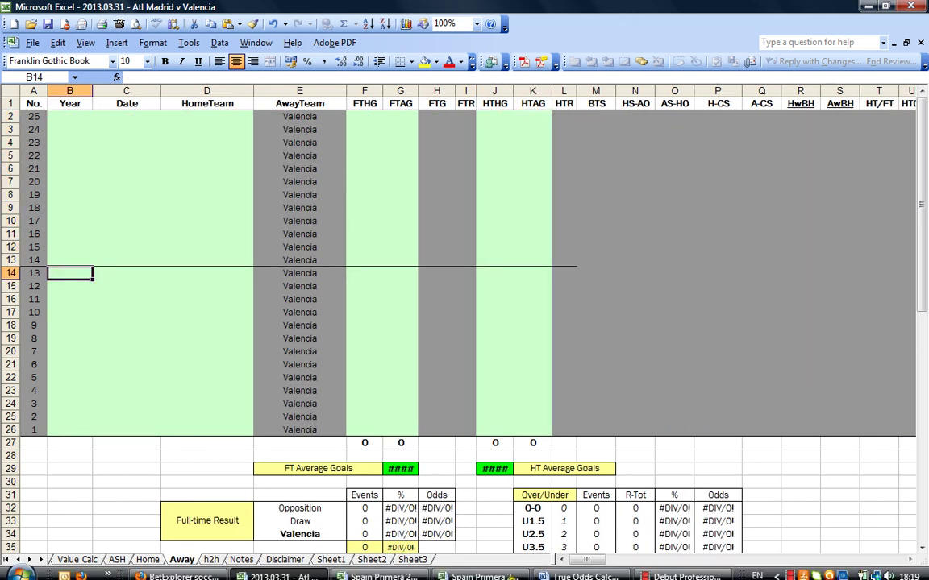
left_click(383, 571)
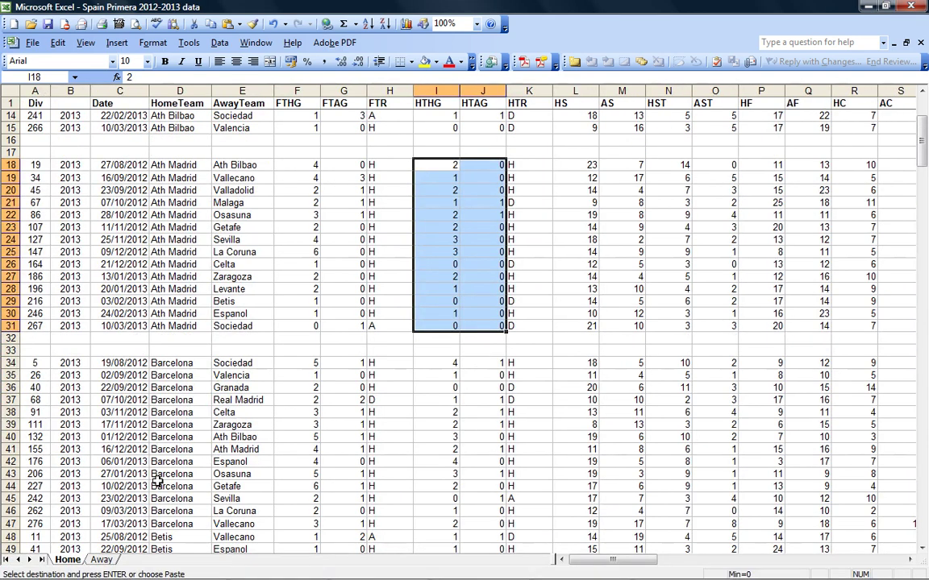
left_click(101, 560)
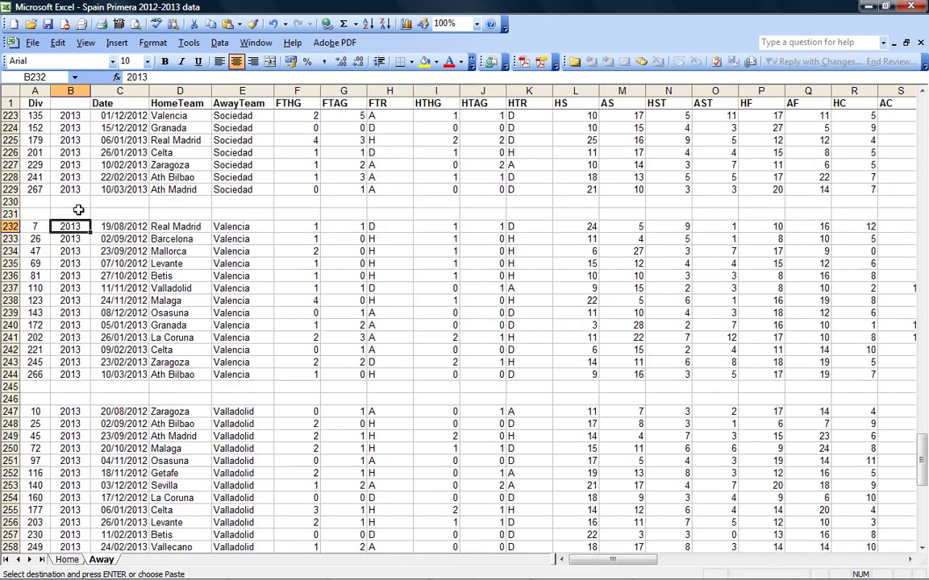
left_click_drag(56, 229, 182, 373)
right_click(149, 327)
left_click(183, 353)
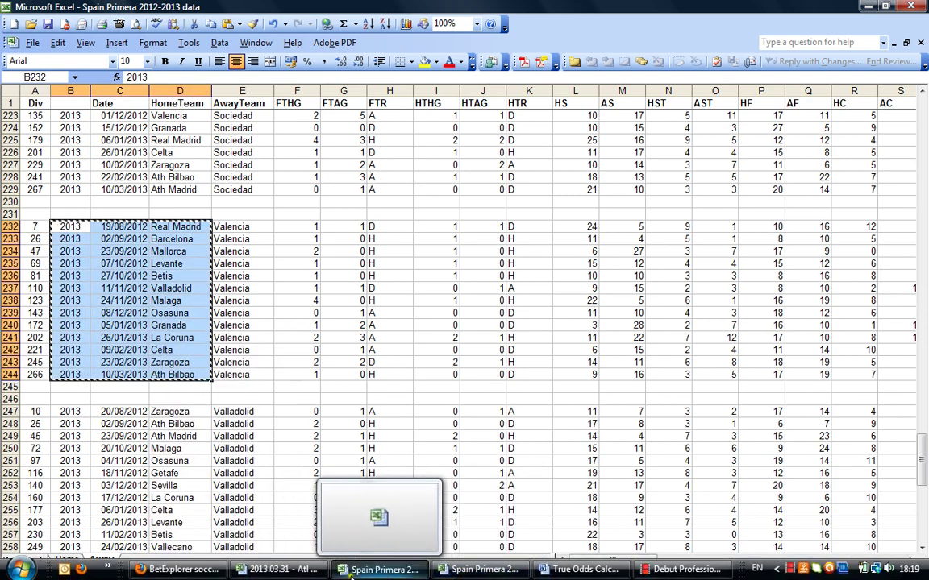
Paste the 2012-2013 years, dates and home teams as values into the Atl Madrid v Valencia Away sheet, starting at B14.
left_click(279, 570)
right_click(82, 273)
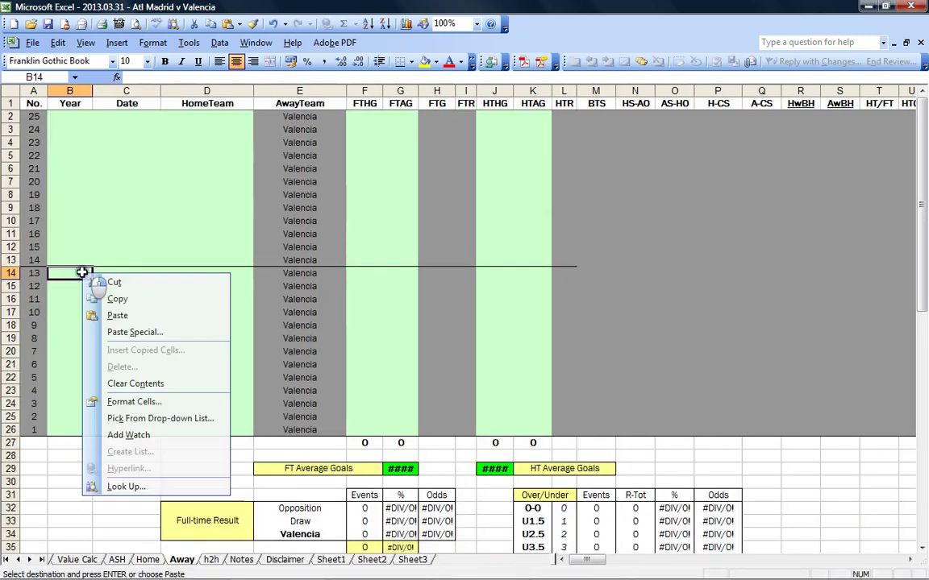
left_click(129, 332)
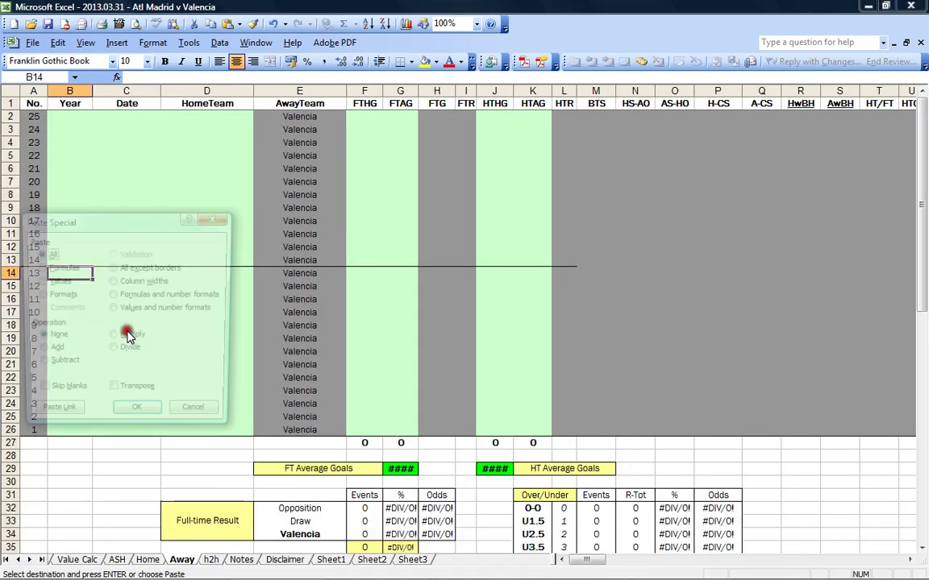
left_click(57, 281)
left_click(135, 416)
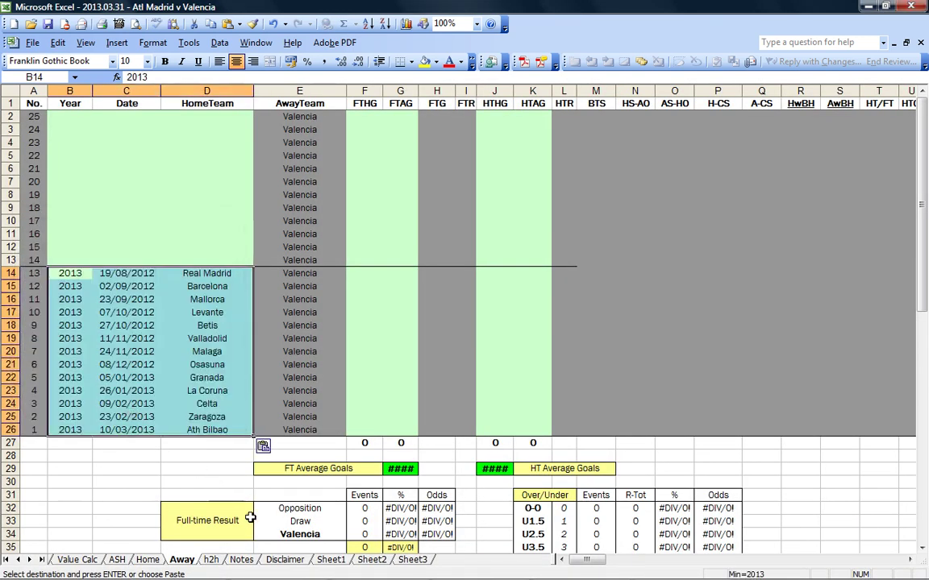
Bring up the h2h sheet, restore the workbook window to its smaller size, and switch to the BetExplorer site in Firefox.
left_click(211, 559)
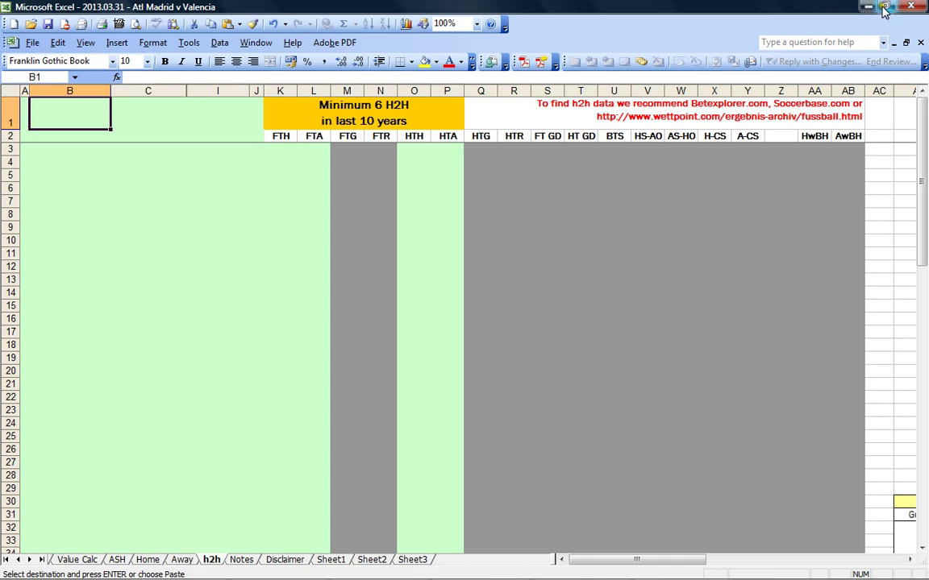
left_click(884, 8)
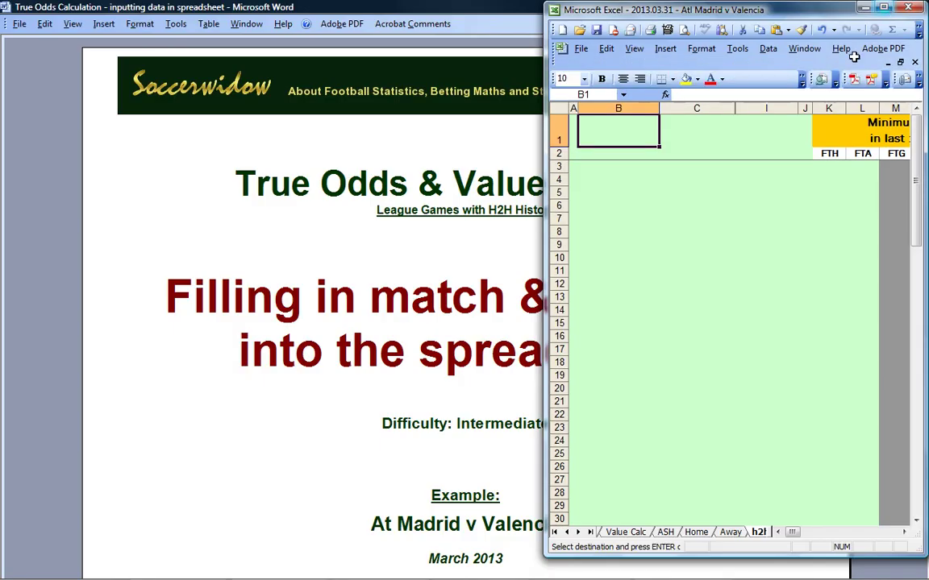
mouse_move(95, 574)
left_click(175, 572)
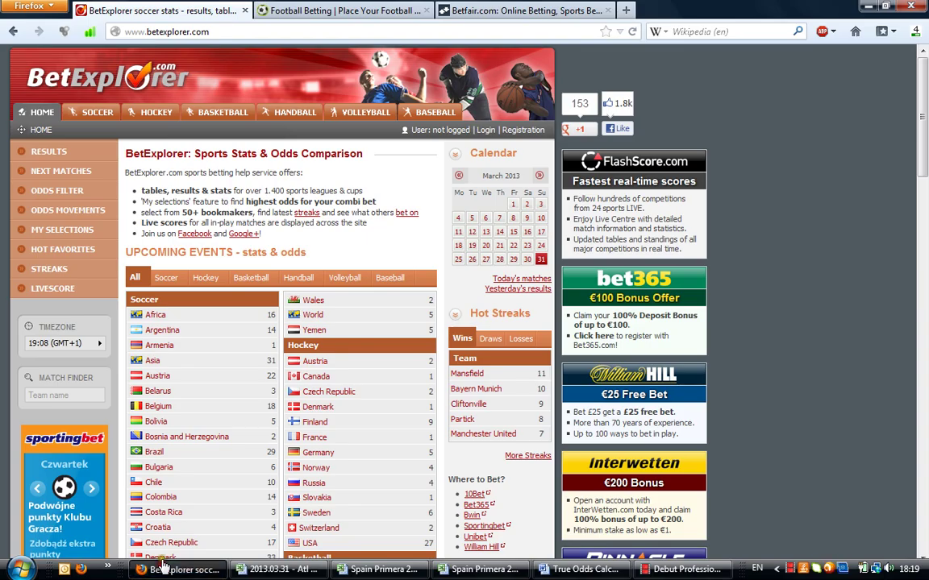
Open the head-to-head page of Spain's Primera Division 2012/2013 in BetExplorer's soccer section.
left_click(96, 115)
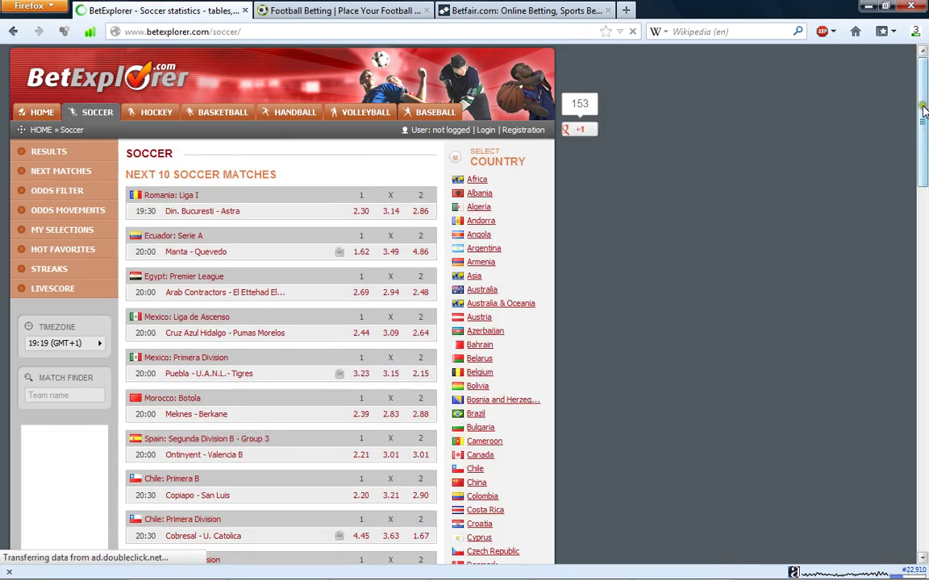
left_click_drag(924, 107, 925, 387)
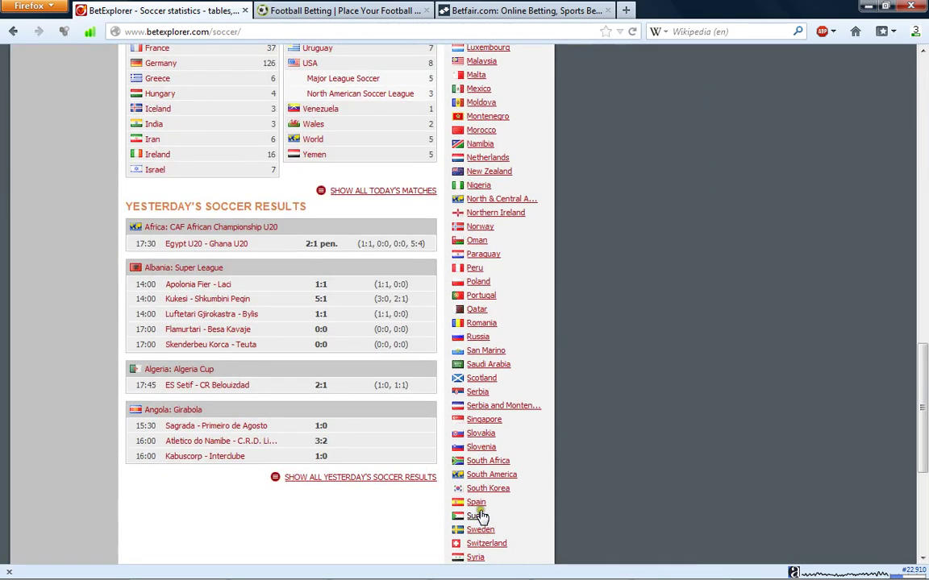
left_click(487, 461)
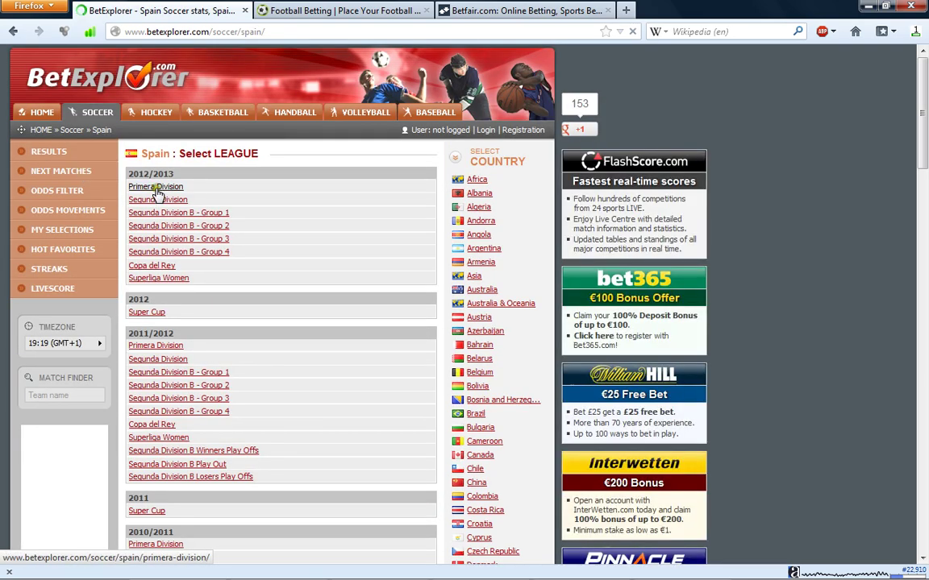
left_click(156, 190)
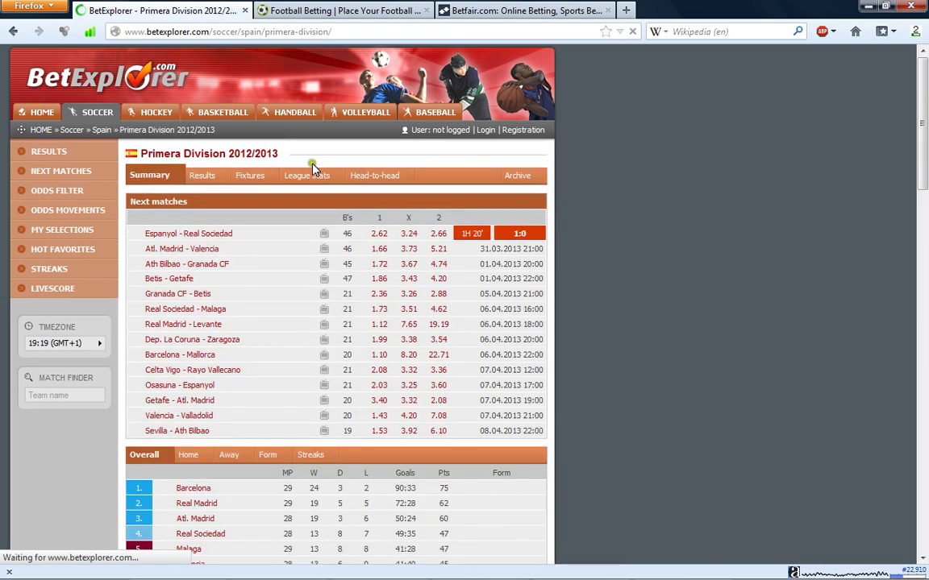
left_click(374, 181)
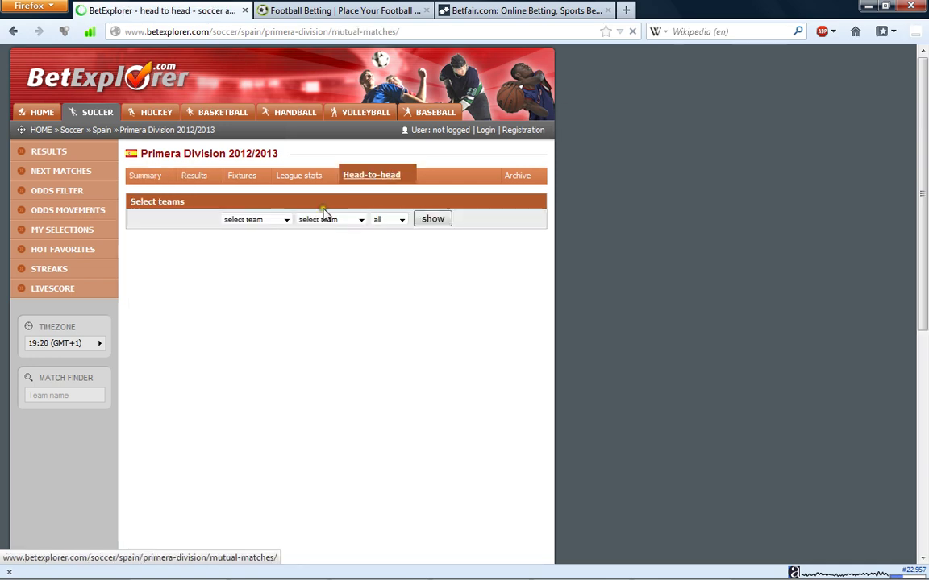
Show the head-to-head record of Atl. Madrid against Valencia, limited to home games.
left_click(286, 219)
left_click(257, 251)
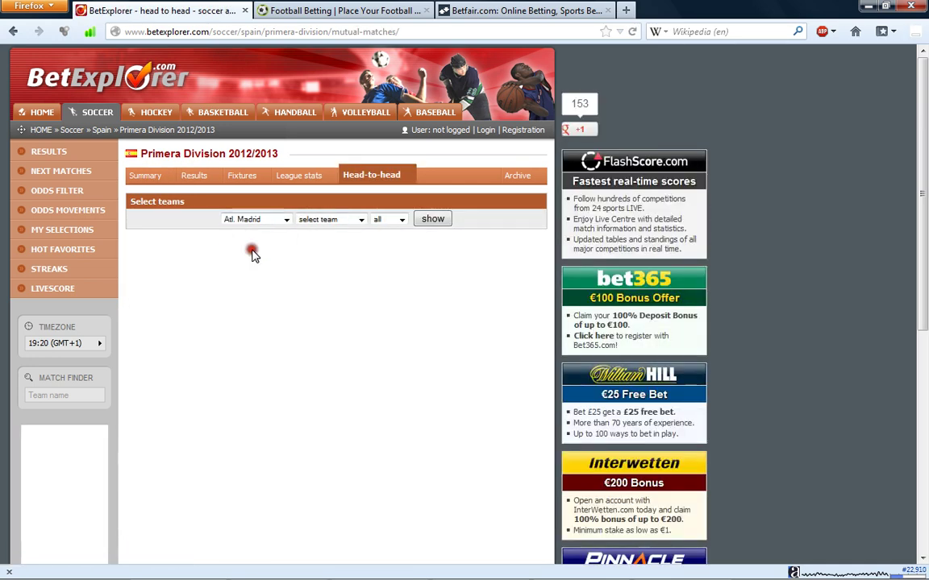
left_click(360, 220)
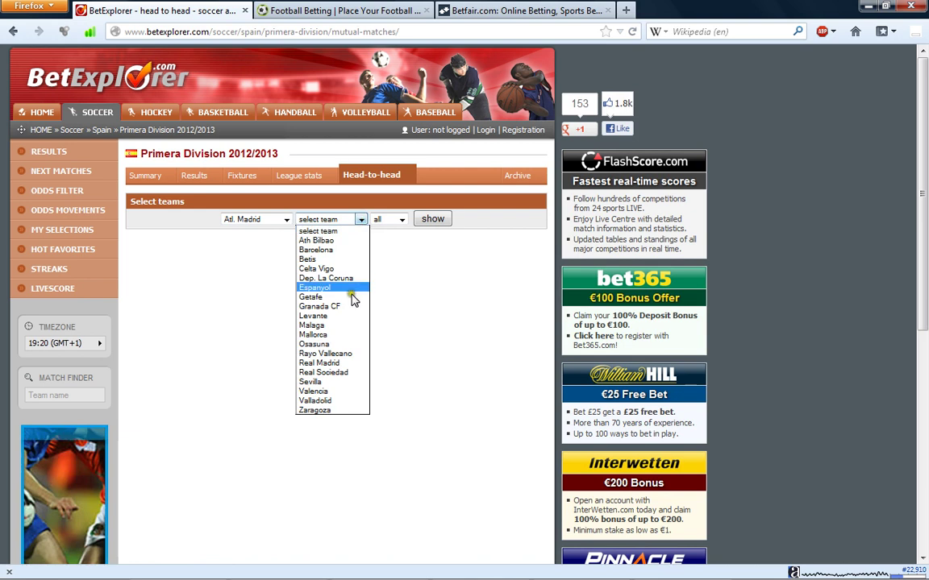
left_click(349, 391)
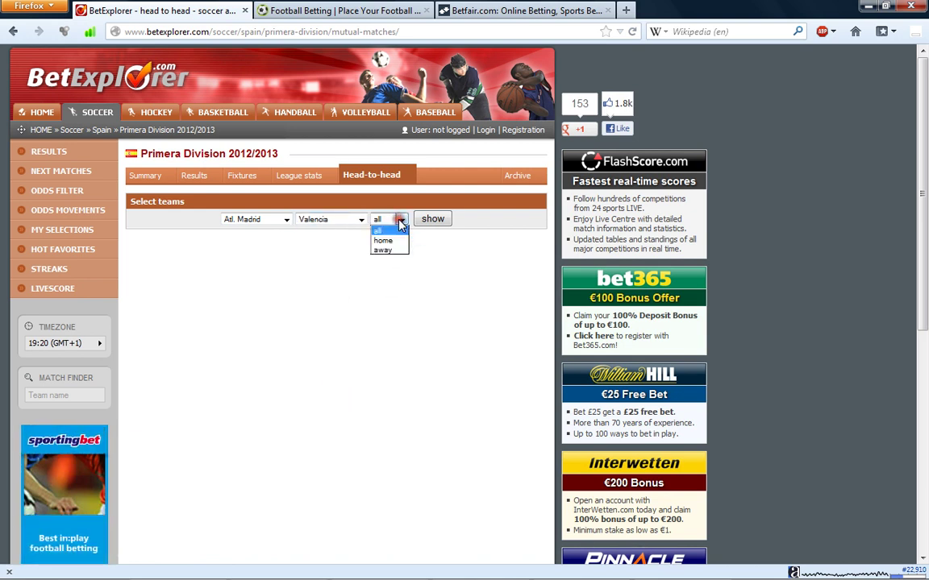
left_click(384, 240)
left_click(428, 224)
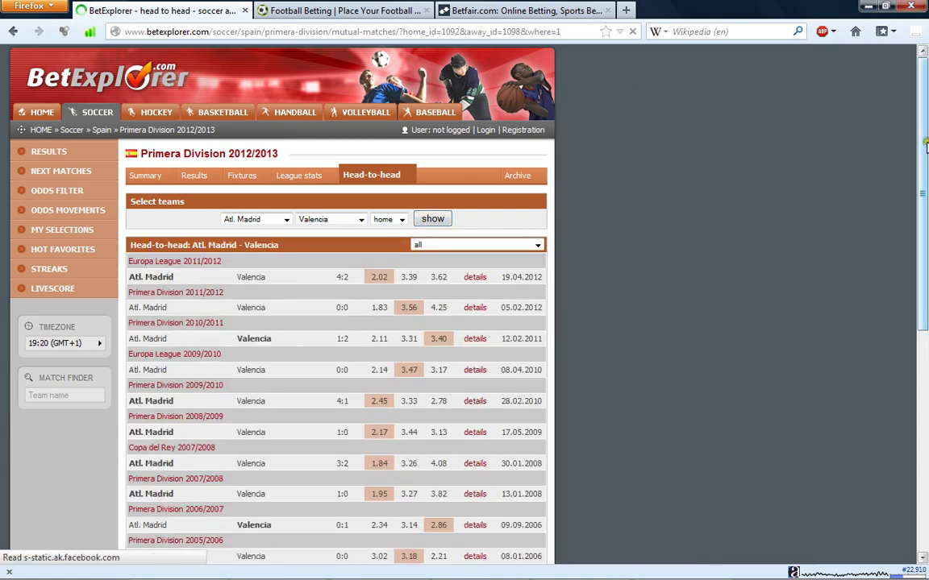
Copy the Atl. Madrid - Valencia head-to-head table from its heading through the 30.01.1999 match.
scroll(536, 386, "down", 7)
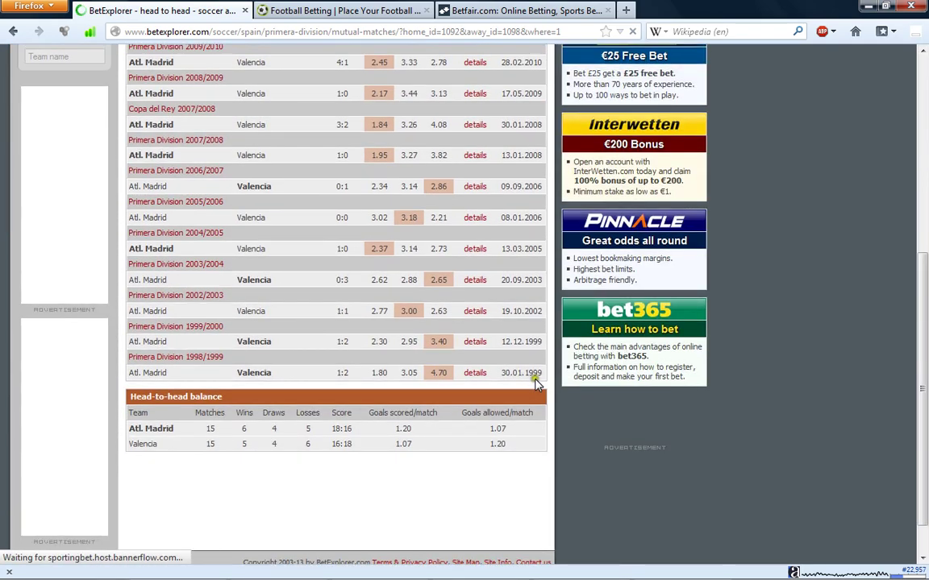
left_click_drag(540, 373, 186, 25)
left_click(122, 221)
left_click_drag(123, 221, 135, 232)
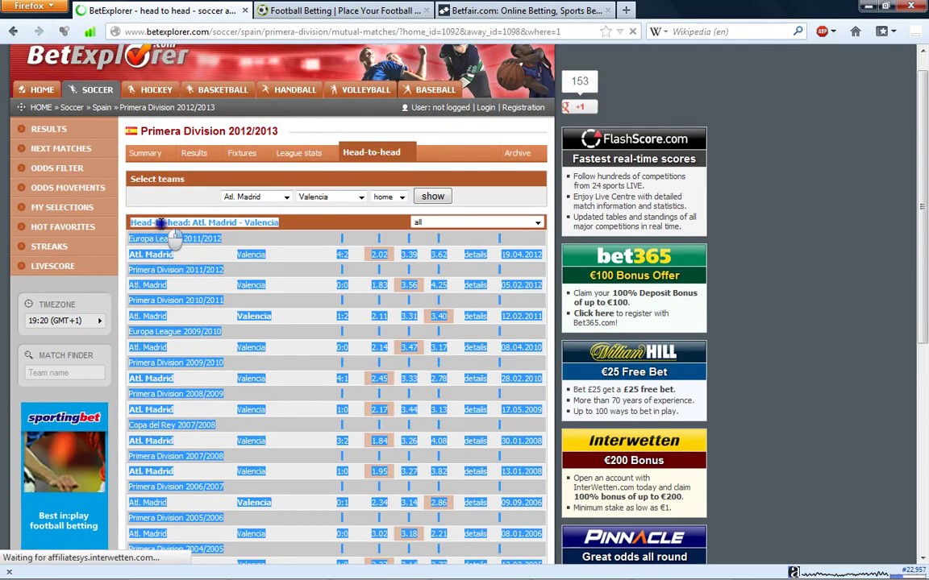
right_click(160, 224)
left_click(197, 237)
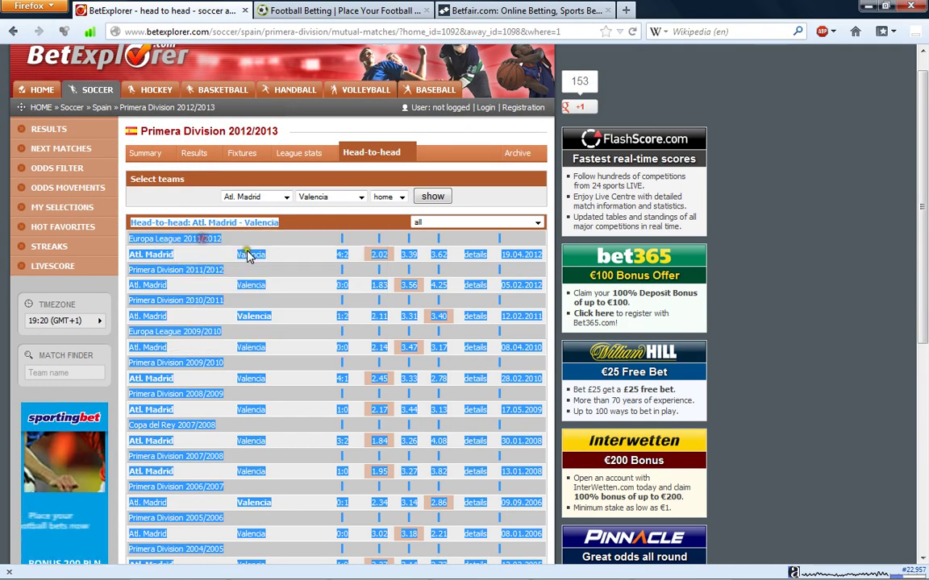
Paste the head-to-head table with Paste Special into the h2h sheet of the Atl Madrid v Valencia workbook, starting at B1.
mouse_move(339, 573)
left_click(278, 569)
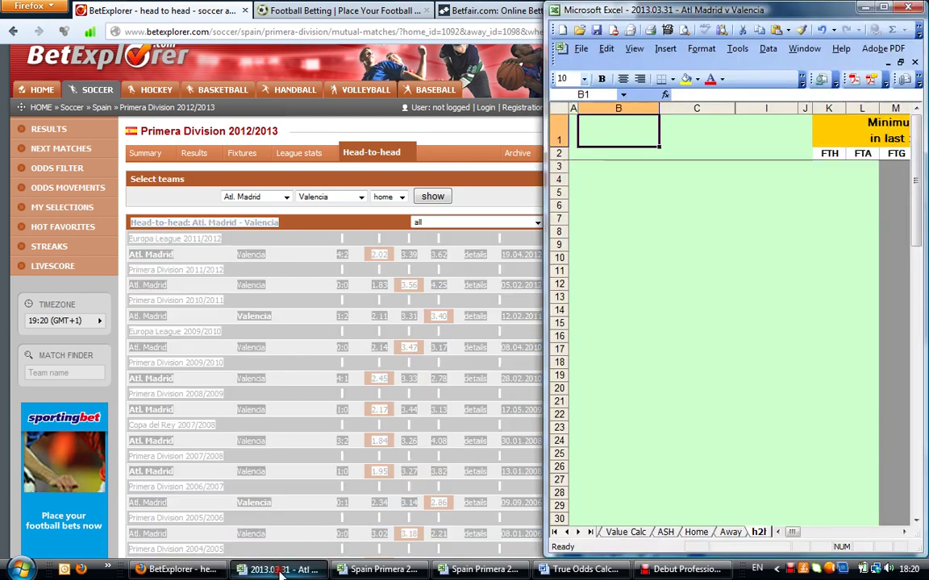
left_click(886, 8)
right_click(54, 107)
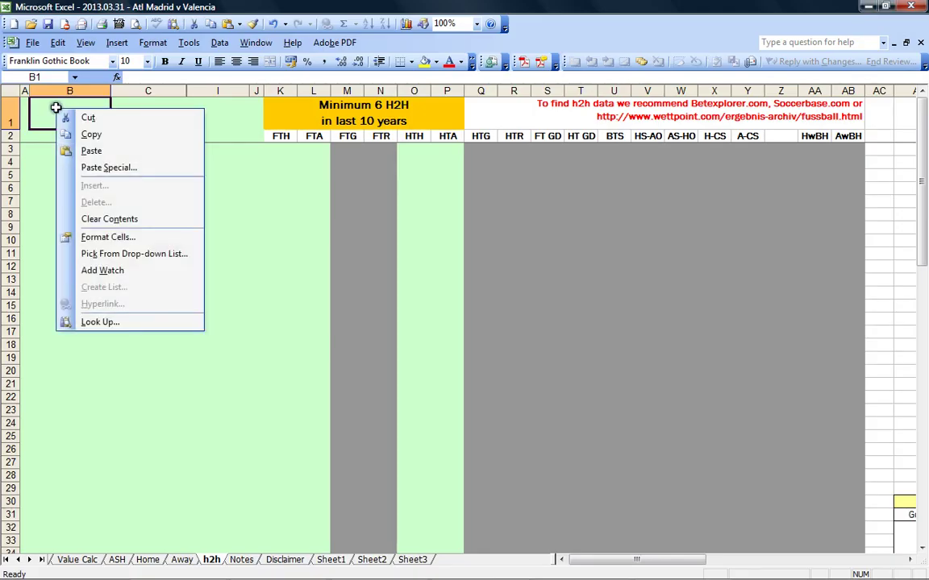
left_click(97, 168)
left_click(82, 138)
left_click(320, 88)
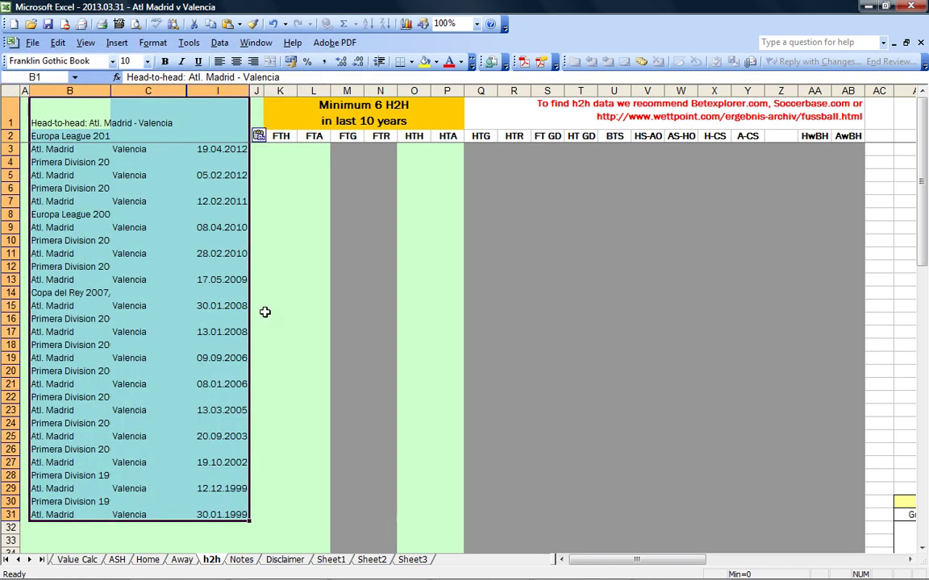
Clear the matches older than 20.09.2003, B26:L33, from the h2h sheet and select K3, the first FTH cell.
left_click_drag(302, 545, 34, 449)
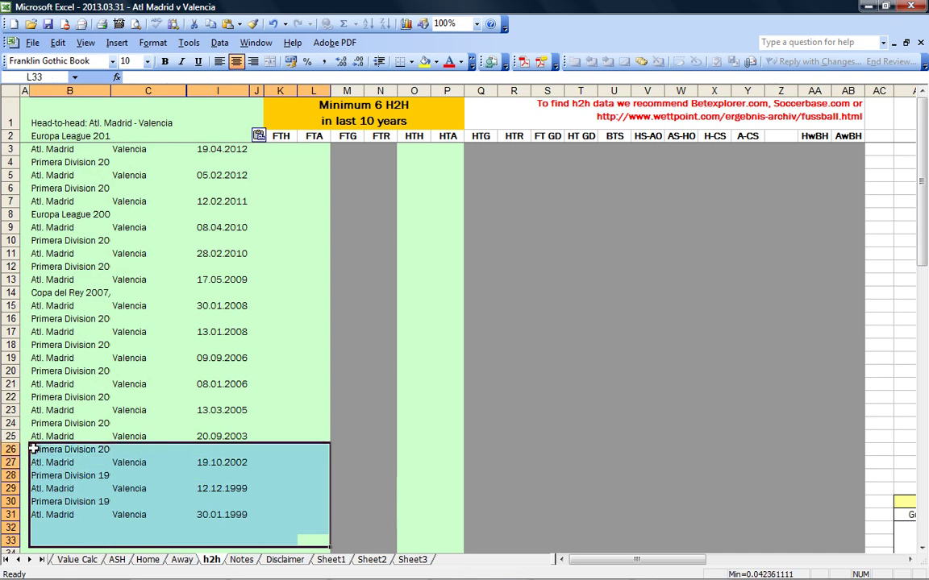
key("Delete")
left_click(279, 149)
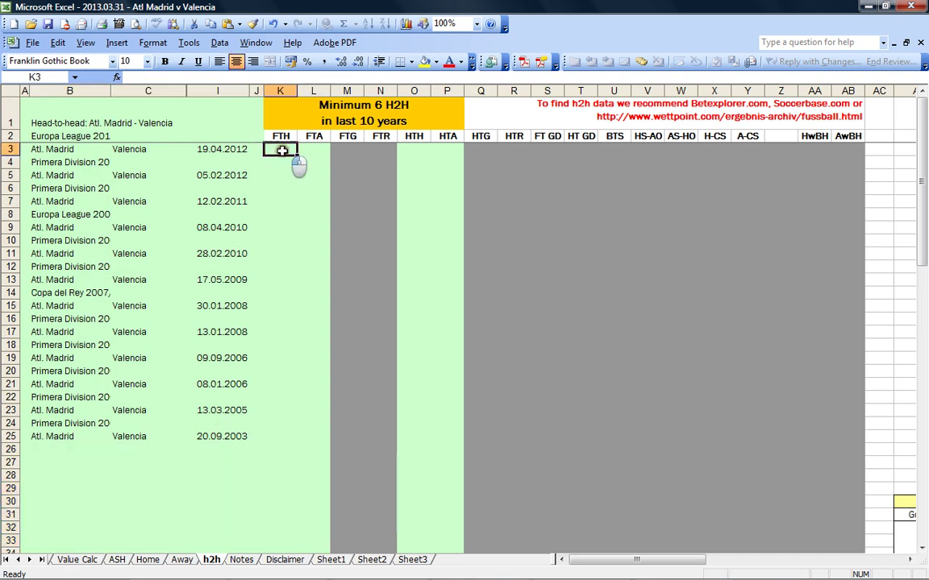
Arrange the Firefox and Excel windows side by side with the head-to-head match list and its details links in view.
left_click(885, 6)
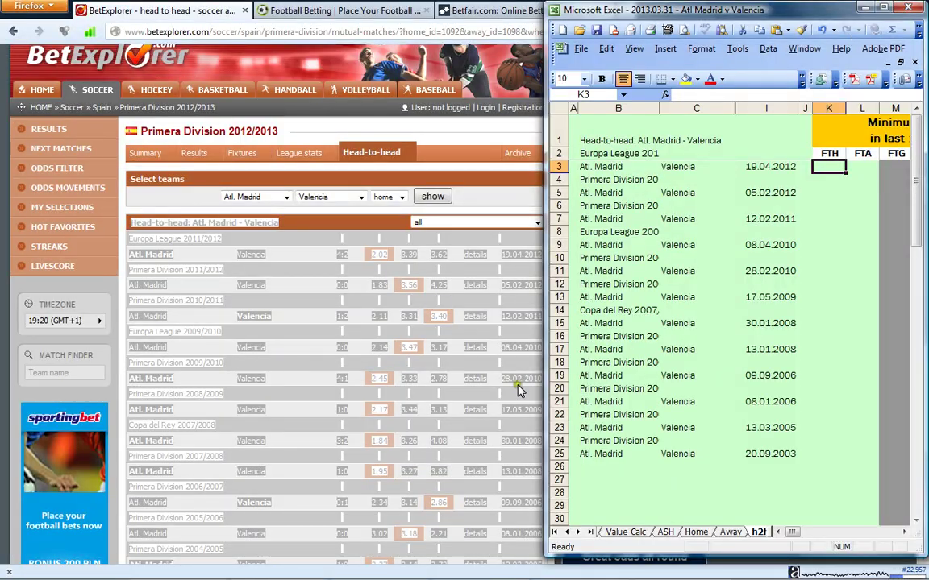
left_click(395, 123)
double_click(798, 6)
left_click_drag(249, 535, 304, 536)
left_click_drag(536, 246, 536, 290)
Open the details pages of the 19.04.2012, 05.02.2012, 12.02.2011 and 08.04.2010 matches, each in a new browser tab.
right_click(420, 178)
left_click(453, 185)
right_click(420, 210)
left_click(453, 217)
right_click(417, 240)
left_click(452, 251)
right_click(417, 270)
left_click(454, 283)
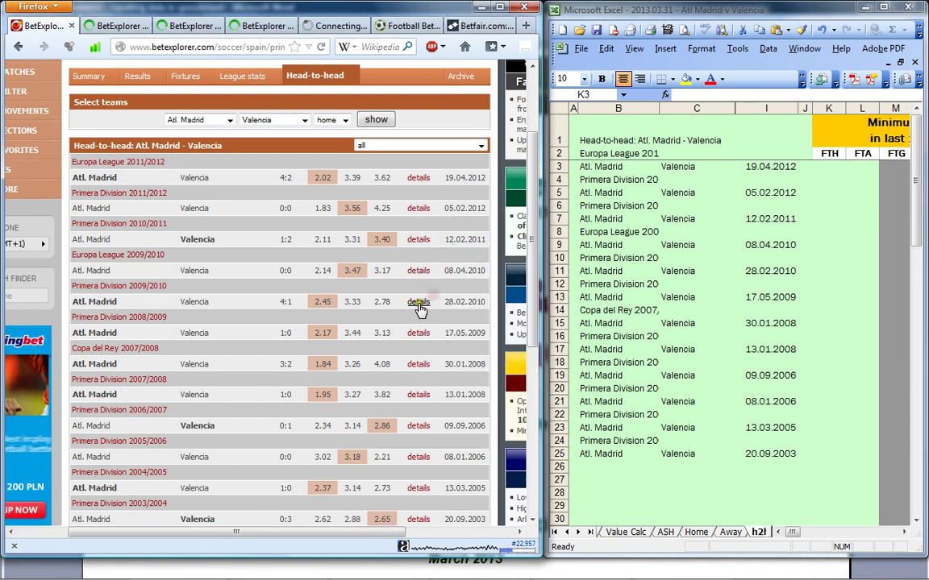
Open the details pages of the 28.02.2010, 17.05.2009, 30.01.2008 and 13.01.2008 matches, each in a new browser tab.
right_click(417, 301)
left_click(448, 313)
right_click(417, 334)
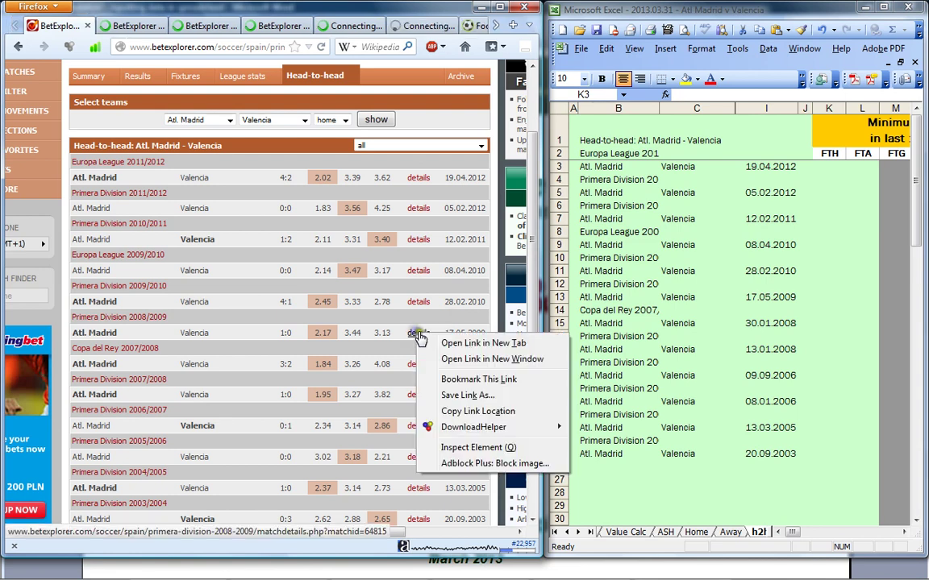
left_click(445, 345)
right_click(418, 364)
left_click(449, 375)
right_click(417, 395)
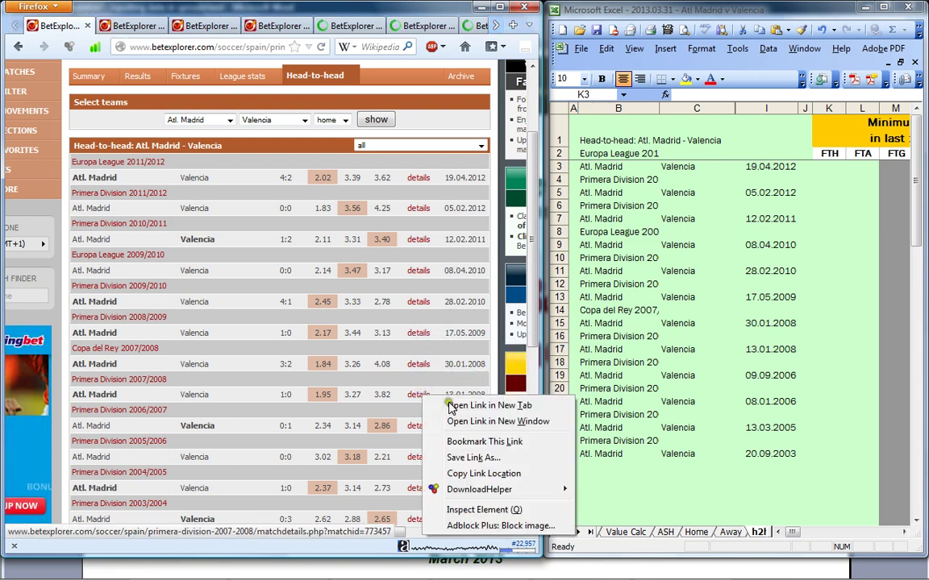
left_click(452, 406)
Open the details pages of the 09.09.2006, 08.01.2006, 13.03.2005 and 20.09.2003 matches, each in a new browser tab.
right_click(420, 426)
left_click(448, 437)
right_click(418, 457)
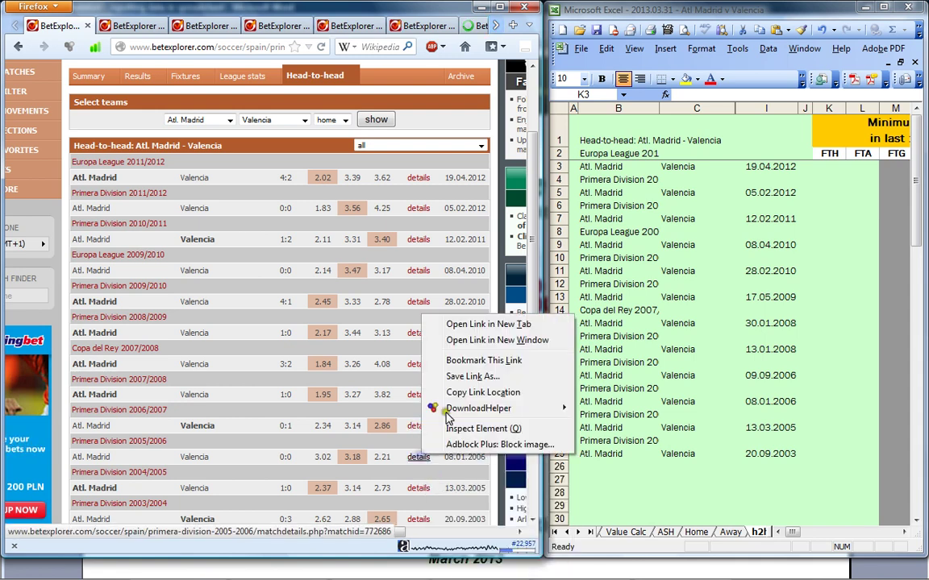
left_click(482, 324)
right_click(418, 490)
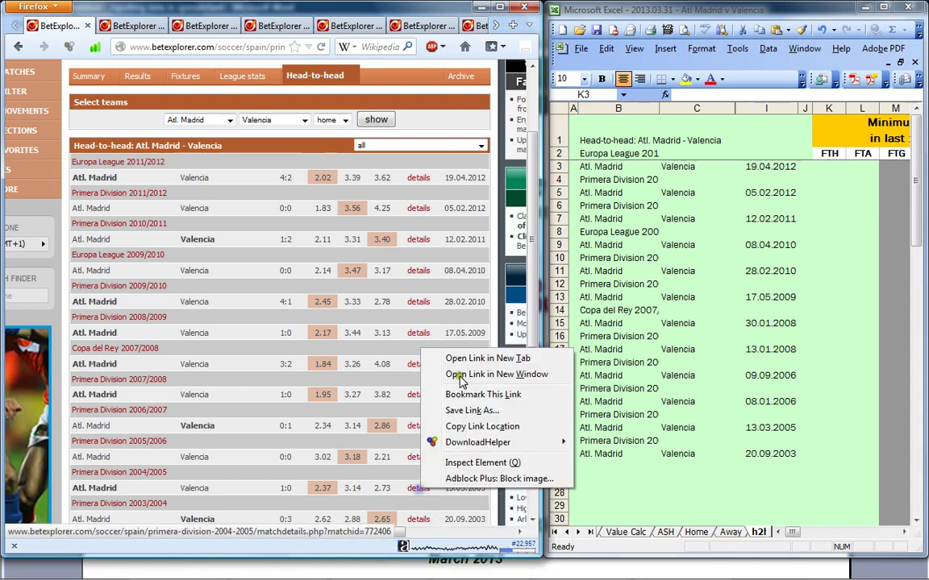
left_click(456, 359)
right_click(418, 521)
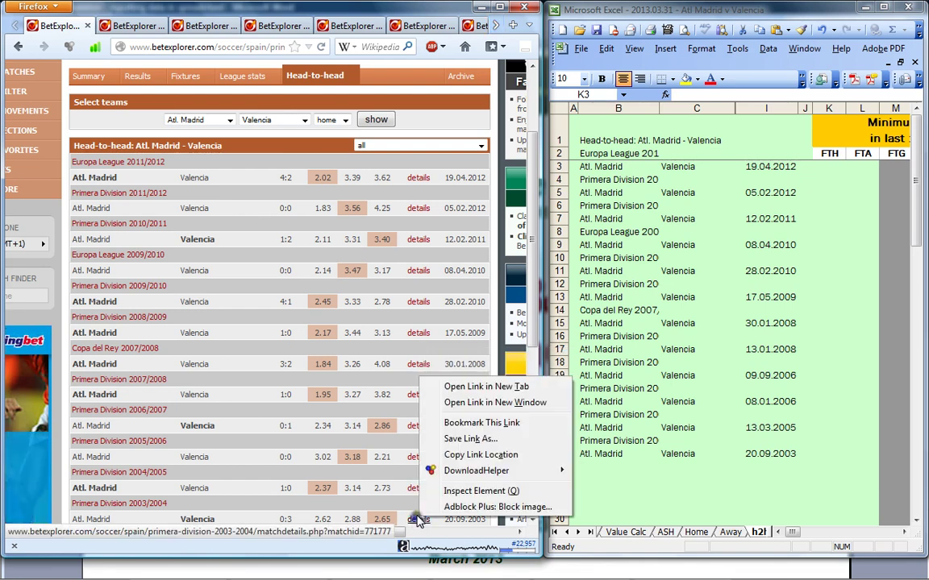
left_click(413, 347)
In the h2h sheet's FTH and FTA columns, enter 4 and 2 for 19.04.2012 and 0 and 0 for 05.02.2012.
left_click(829, 166)
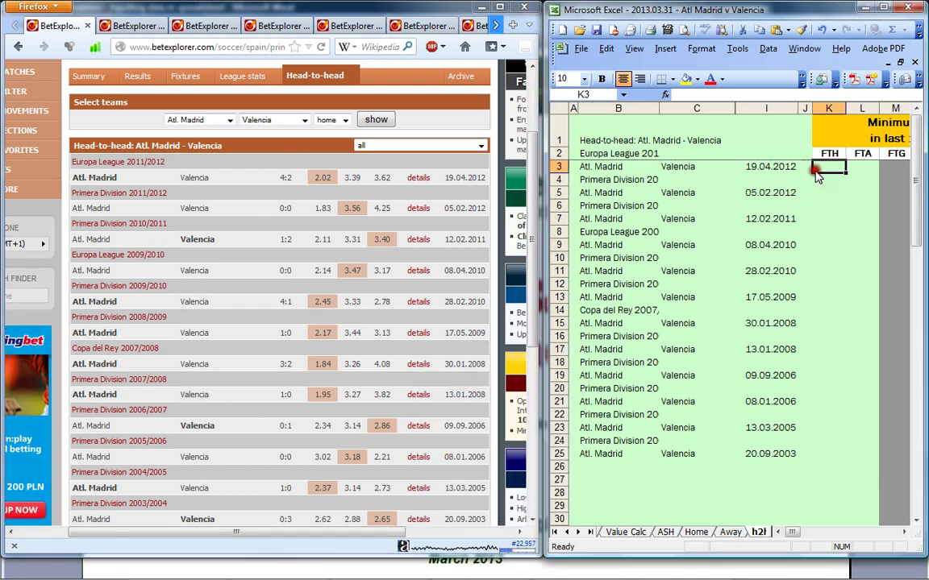
type("4")
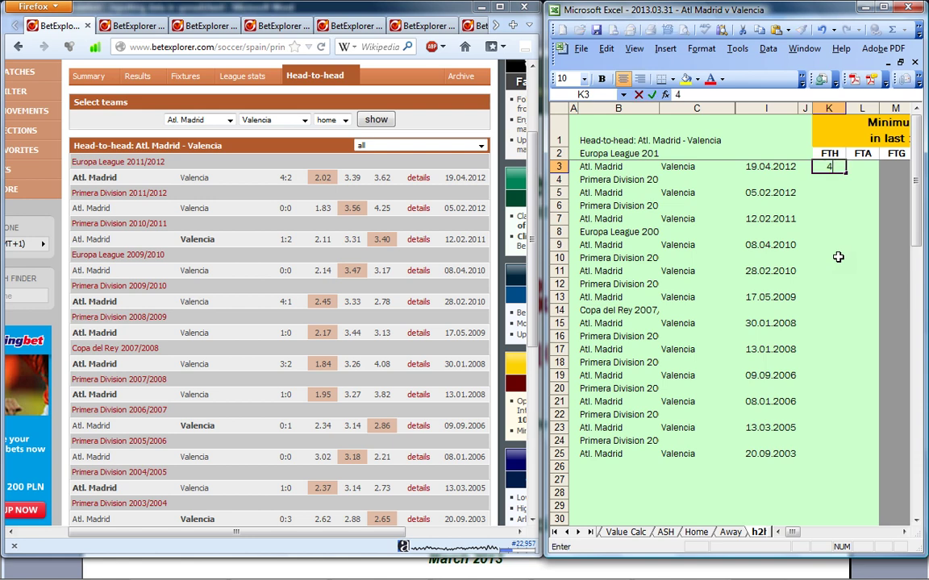
key("Tab")
type("2")
key("Return")
key("Return")
type("0")
key("Tab")
type("0")
key("Return")
key("Return")
Enter the full-time scores for 12.02.2011 (1 and 2, row 7) and 08.04.2010 (0 and 0, row 9).
type("1")
key("Tab")
type("2")
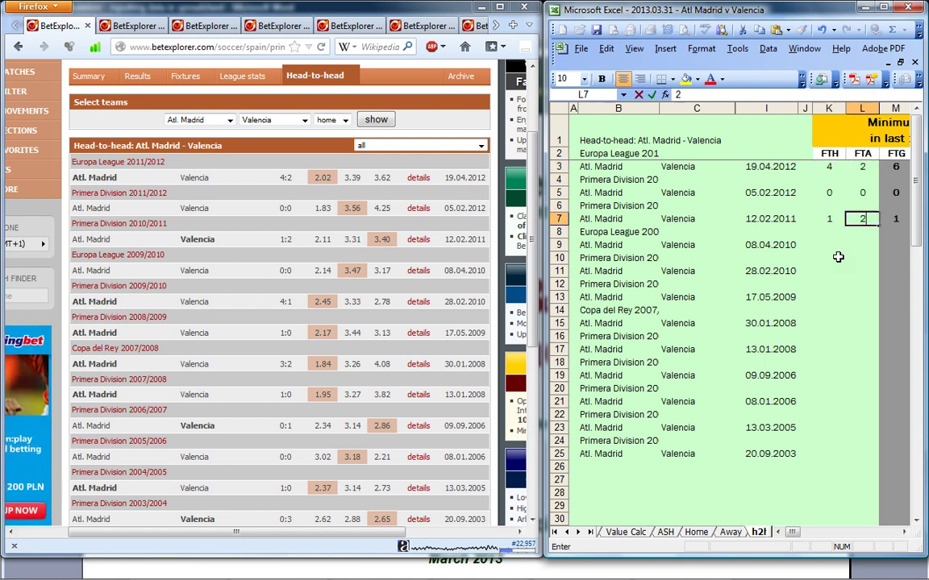
key("Return")
key("Return")
type("0")
key("Tab")
type("0")
key("Return")
key("Return")
Enter the full-time scores for 28.02.2010 (4 and 1, row 11) and 17.05.2009 (1 and 0, row 13).
type("4")
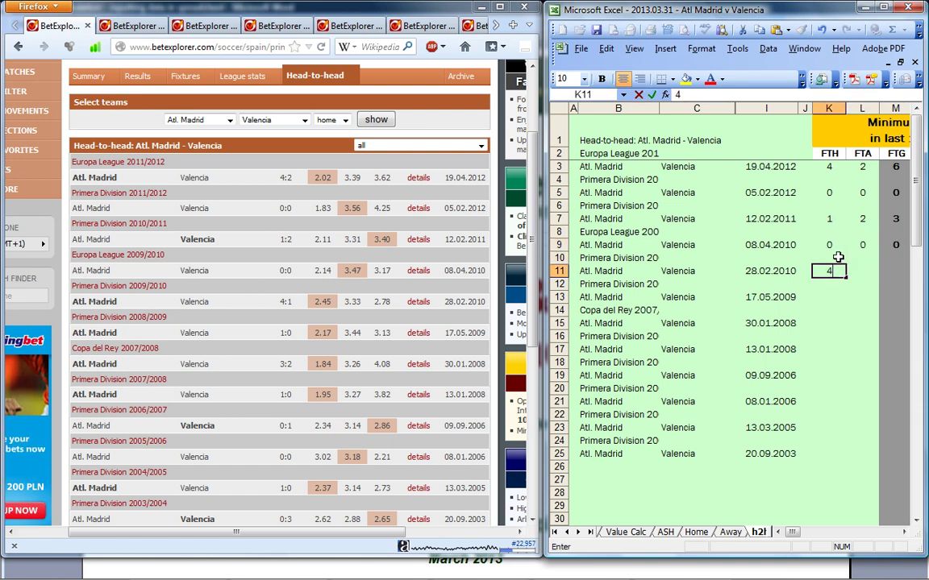
key("Tab")
type("1")
key("Return")
key("Return")
type("1")
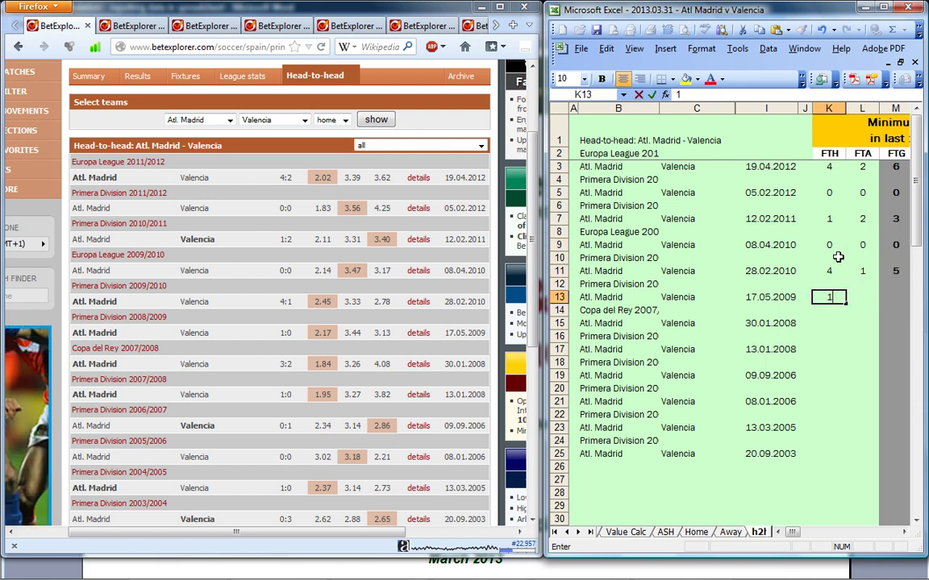
key("Tab")
type("0")
key("Return")
key("Return")
key("Left")
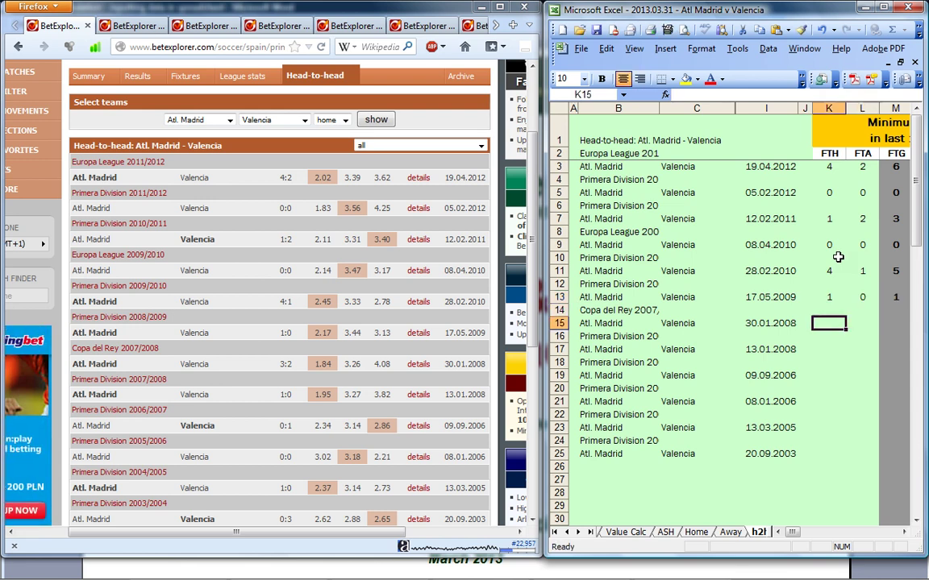
Enter the full-time scores for 30.01.2008 (3 and 2, row 15) and 13.01.2008 (1 and 0, row 17).
type("3")
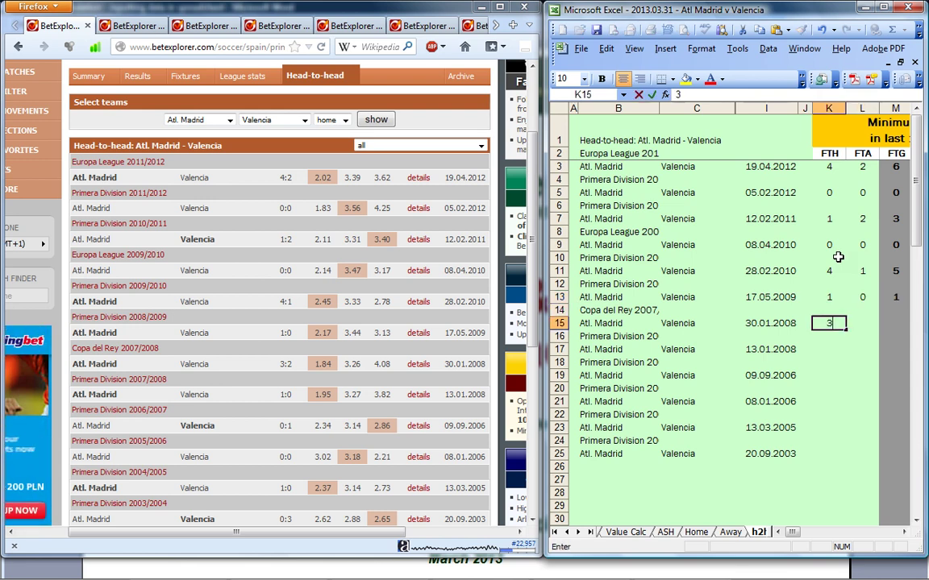
key("Tab")
type("2")
key("Return")
key("Return")
type("1")
key("Tab")
type("0")
key("Return")
key("Return")
Enter the full-time scores for 09.09.2006 (0 and 1, row 19) and 08.01.2006 (0 and 0, row 21).
type("0")
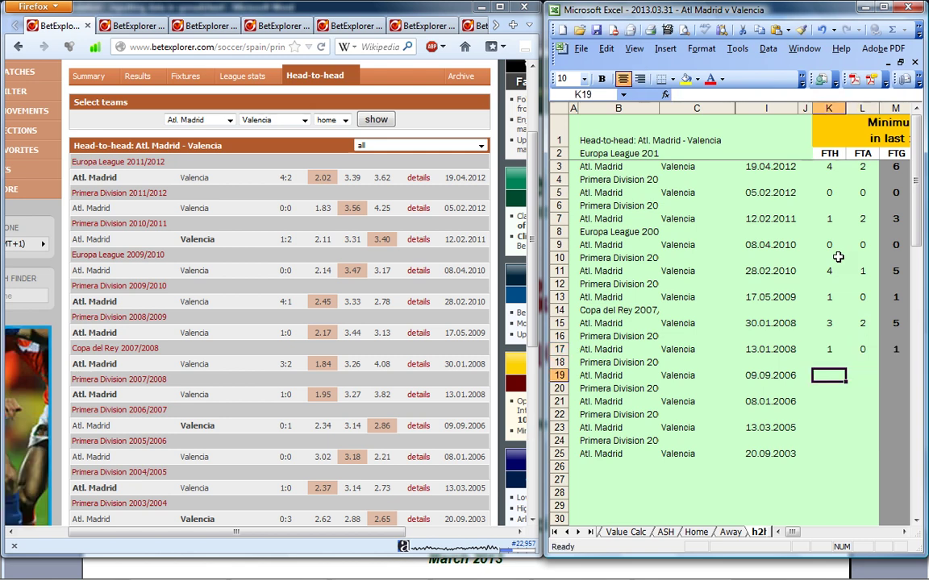
key("Tab")
type("1")
key("Down")
key("Down")
key("Left")
type("0")
key("Tab")
type("0")
key("Down")
key("Down")
key("Left")
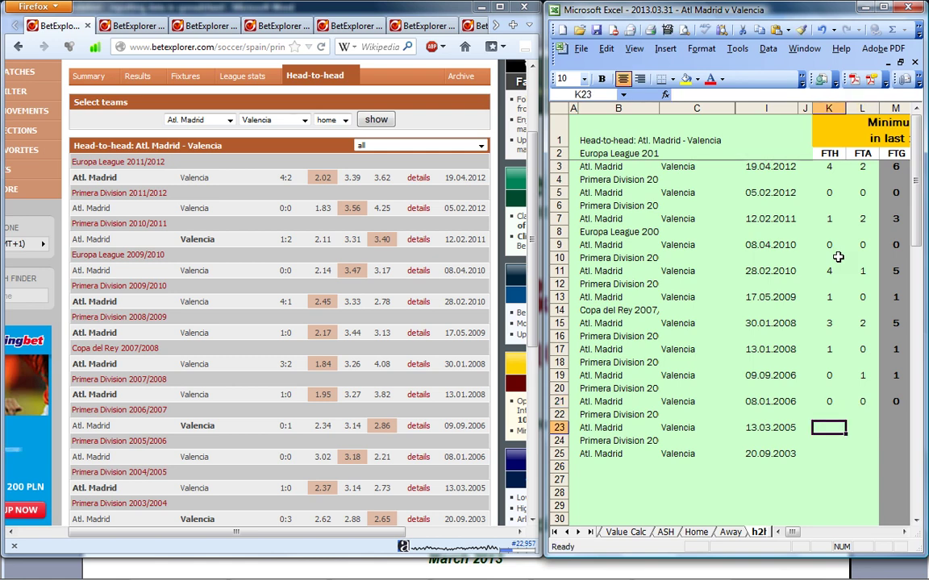
Enter the full-time scores for 13.03.2005 (1 and 0, row 23) and 20.09.2003 (0 and 3, row 25).
type("1")
key("Tab")
type("0")
key("Down")
key("Down")
key("Left")
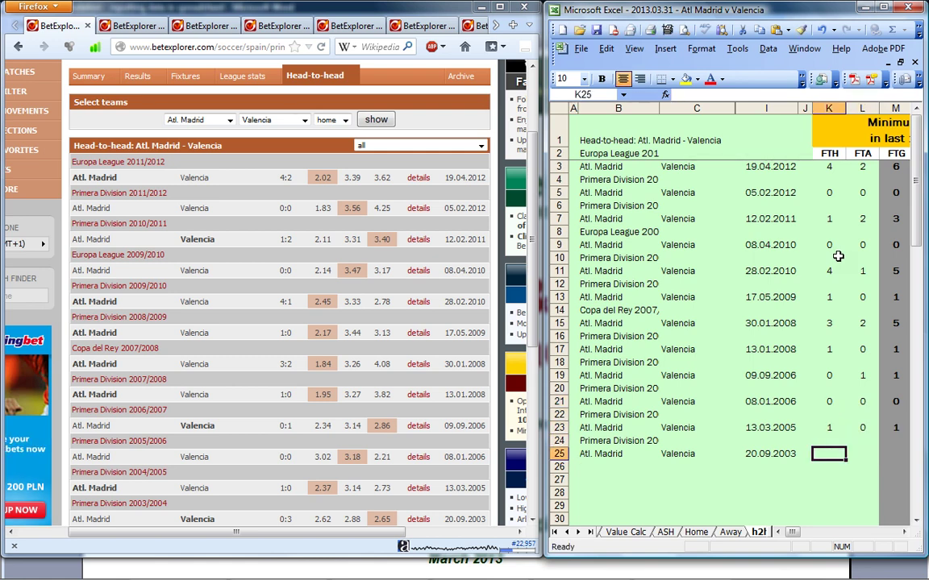
type("0")
key("Tab")
type("3")
key("Down")
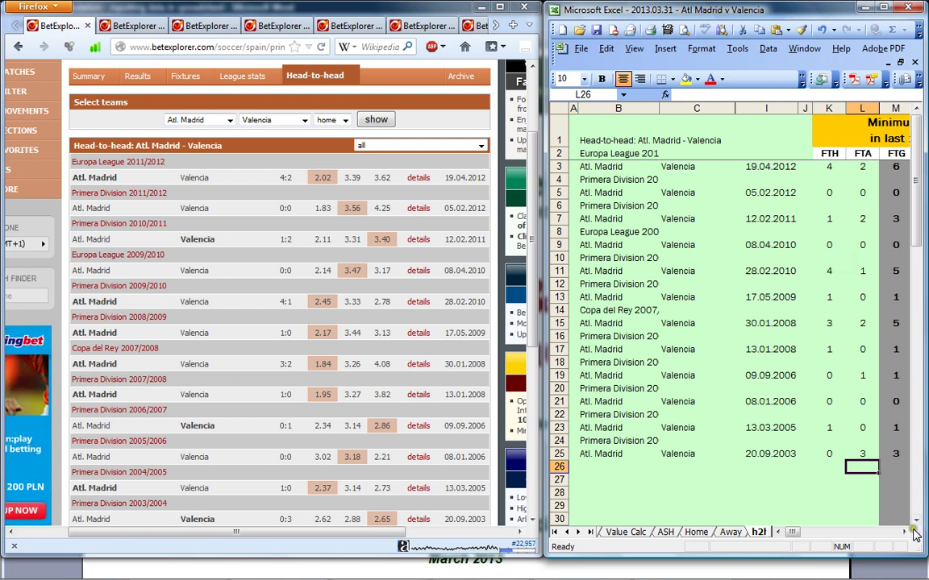
Select the first HTH cell, O3, and read the half-time scores on the 19.04.2012 to 08.04.2010 match pages, closing the first three.
scroll(904, 532, "right", 5)
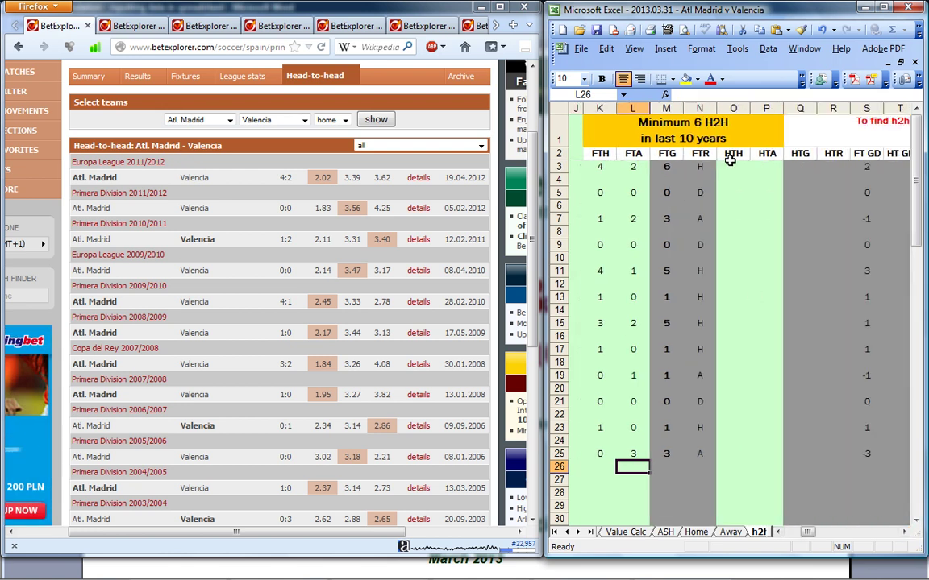
left_click(729, 166)
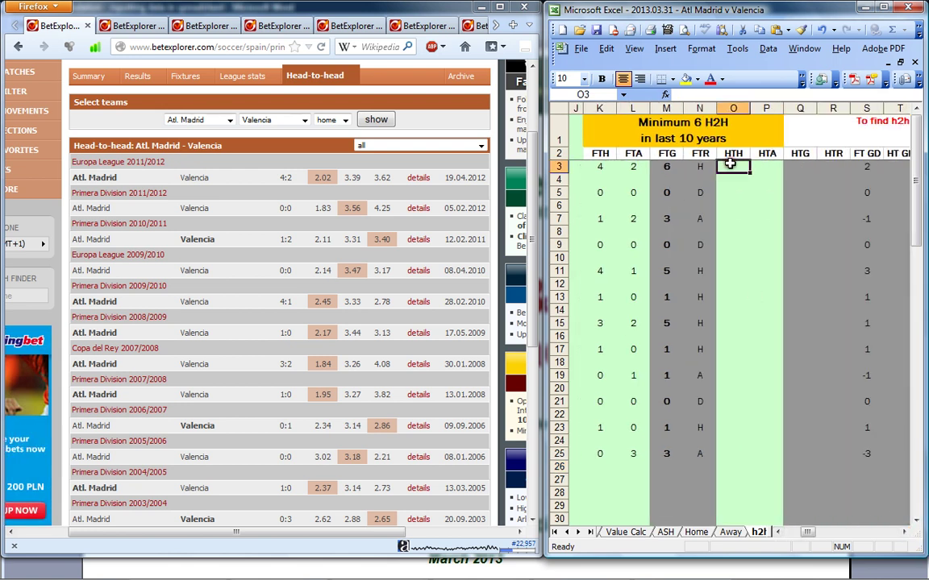
left_click(129, 27)
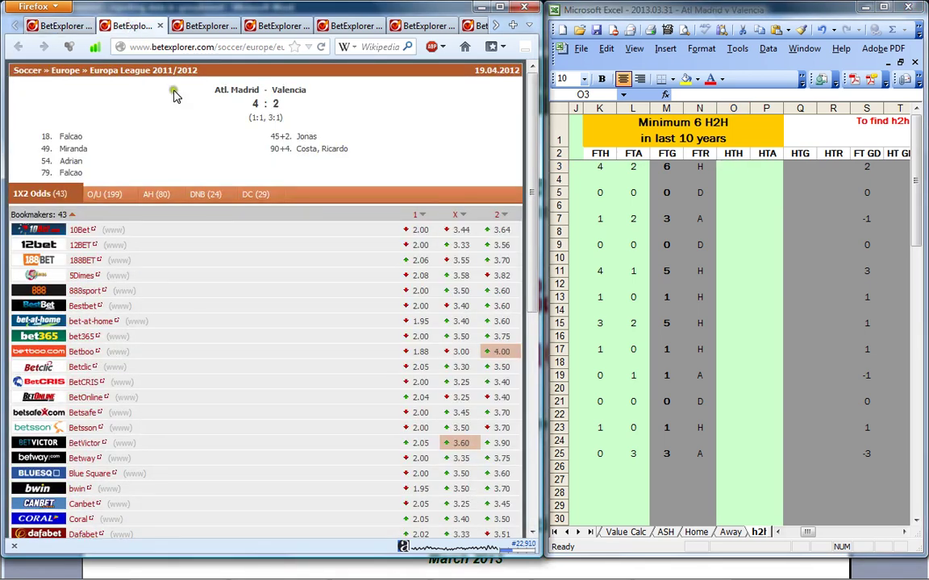
left_click(161, 27)
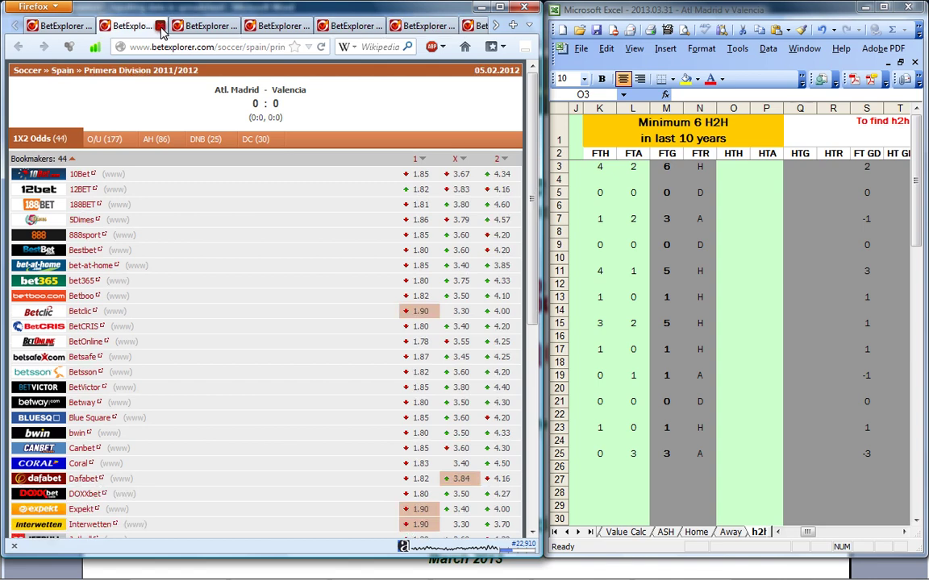
left_click(160, 27)
left_click(160, 31)
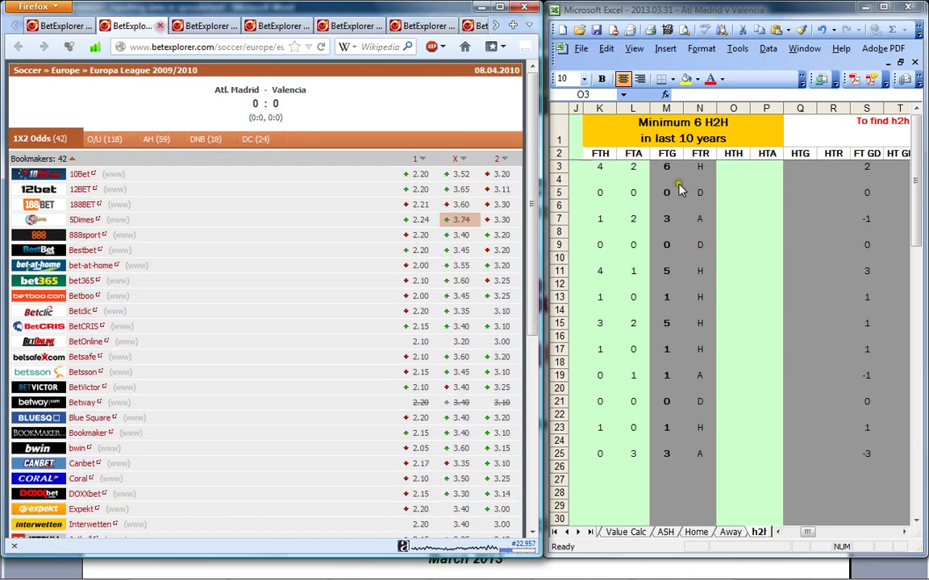
In the HTH and HTA columns, enter 1 and 1 for 19.04.2012 (row 3) and 0 and 0 for 05.02.2012 (row 5).
key("alt+Tab")
type("1")
key("Tab")
type("1")
key("Return")
key("Down")
type("0")
key("Tab")
type("0")
key("Down")
key("Down")
key("Left")
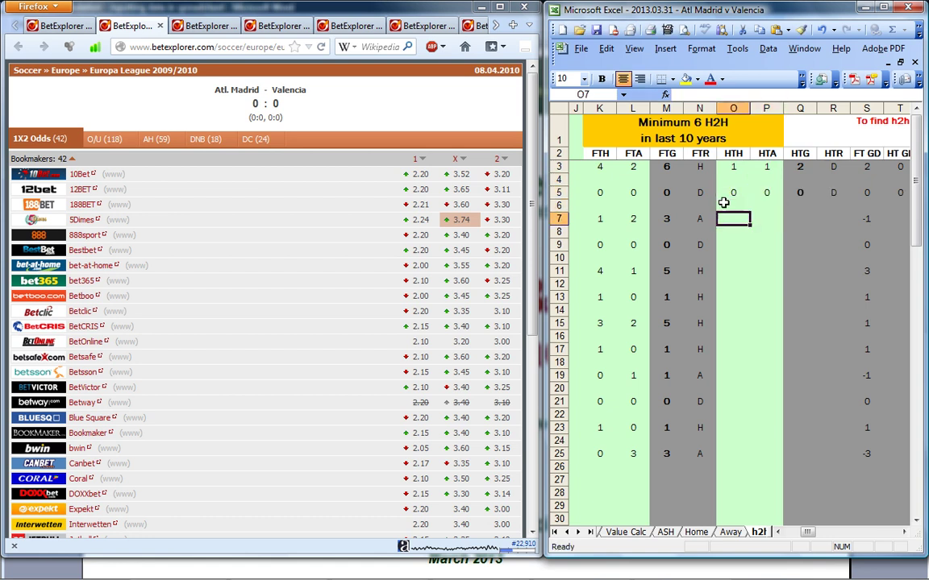
Enter the half-time scores for 12.02.2011 (1 and 1, row 7) and 08.04.2010 (0 and 0, row 9).
type("1")
key("Tab")
type("1")
key("Return")
key("Down")
key("Left")
type("0")
key("Tab")
type("0")
key("Return")
key("Down")
key("Left")
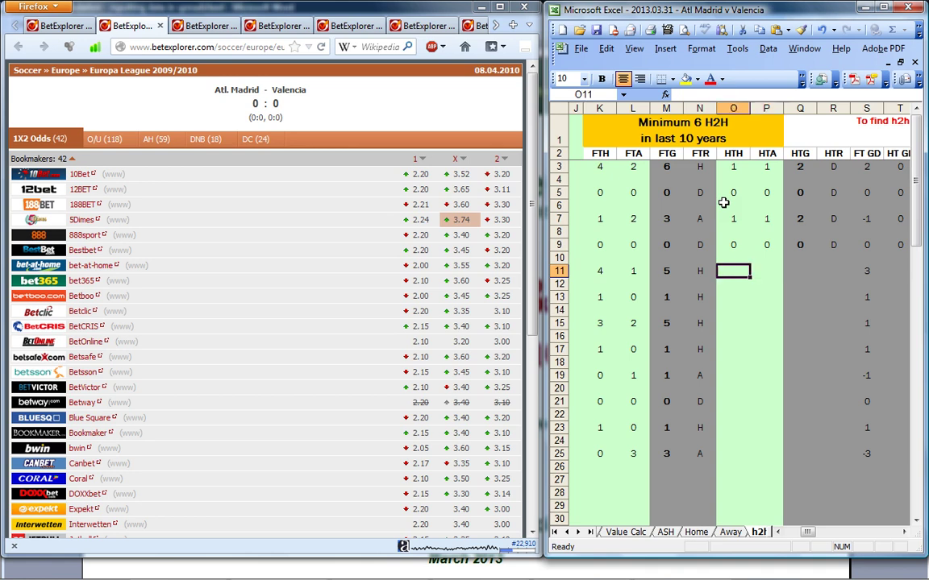
Read the half-time scores on the 28.02.2010, 17.05.2009 and 30.01.2008 match pages, closing the pages already used, and return to the workbook.
left_click(160, 27)
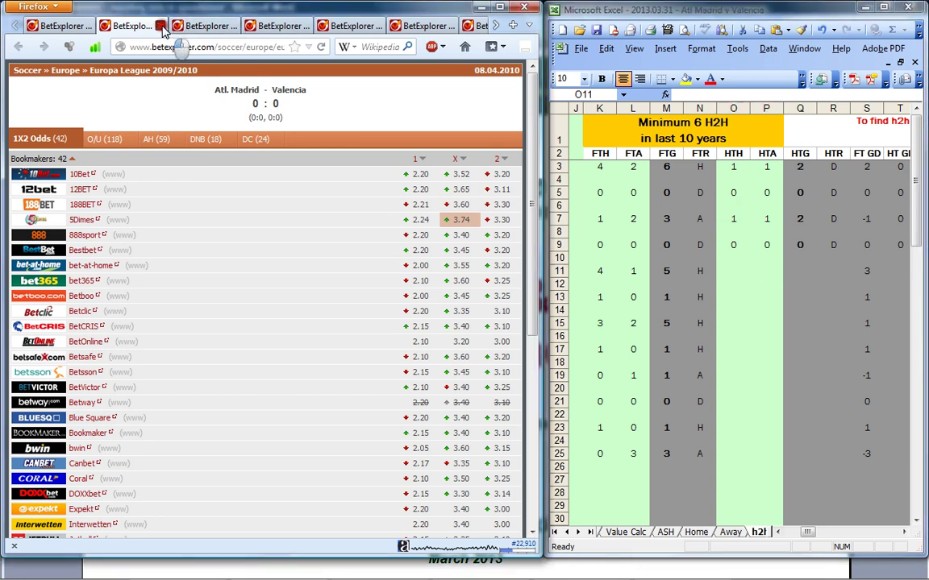
left_click(161, 27)
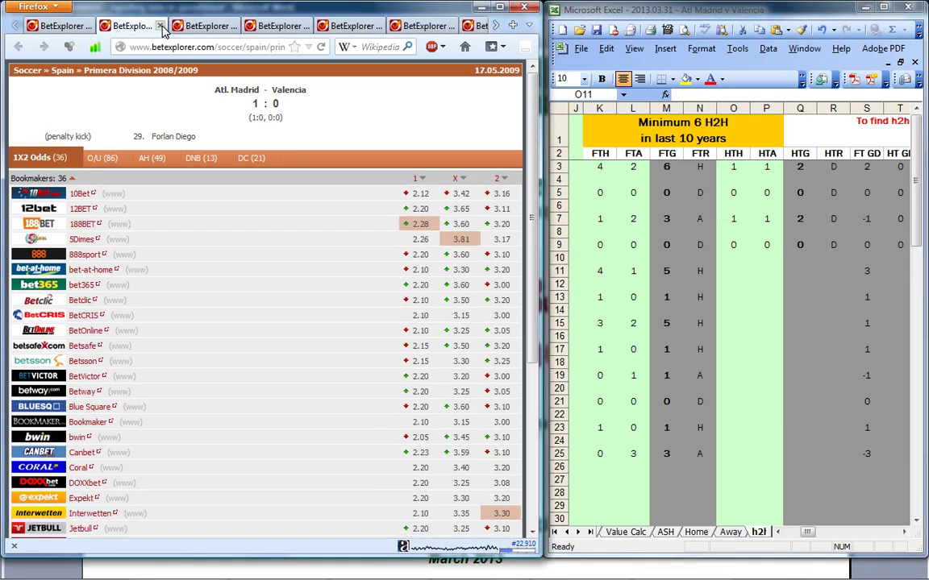
left_click(161, 26)
left_click(763, 319)
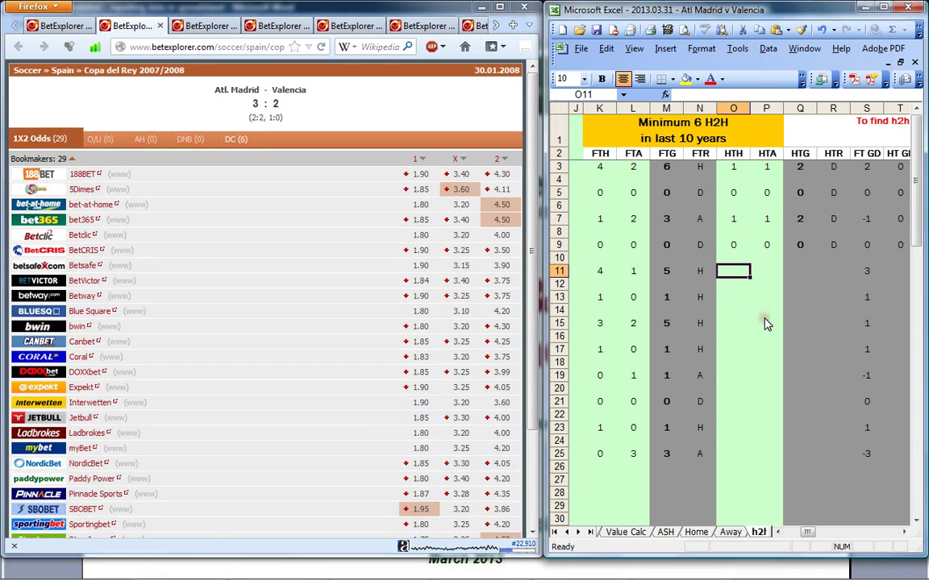
Enter the half-time scores for 28.02.2010 (1 and 1, row 11) and 17.05.2009 (1 and 0, row 13).
type("1")
key("Tab")
type("1")
key("Down")
key("Down")
key("Left")
type("1")
key("Tab")
type("0")
key("Down")
key("Down")
key("Left")
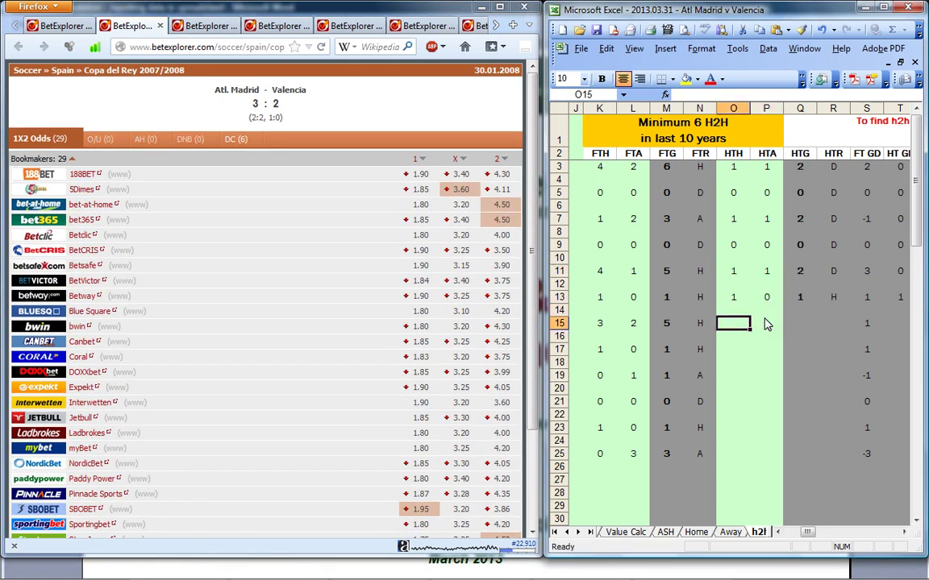
Enter the half-time score 2 and 2 for the 30.01.2008 match in row 15.
type("2")
key("Tab")
type("2")
key("Down")
key("Down")
key("Left")
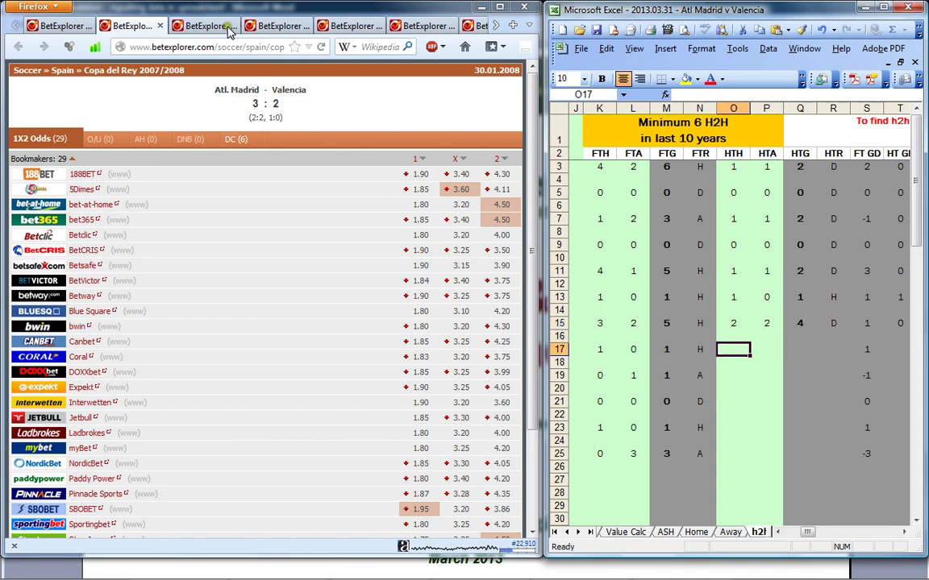
Check the goal minutes on the 13.01.2008 and 09.09.2006 match pages and enter the 13.01.2008 half-time score, 1 and 0, in row 17.
left_click(160, 26)
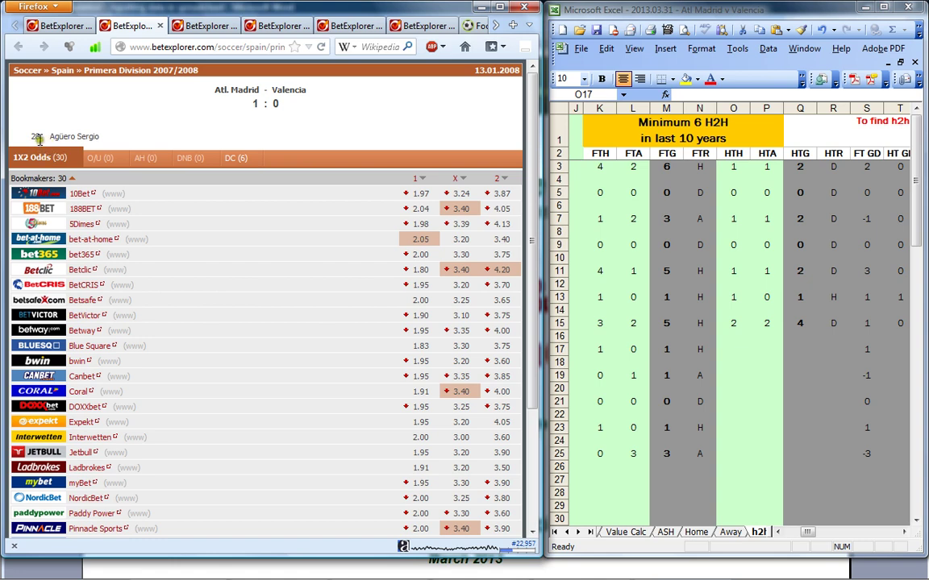
left_click(160, 27)
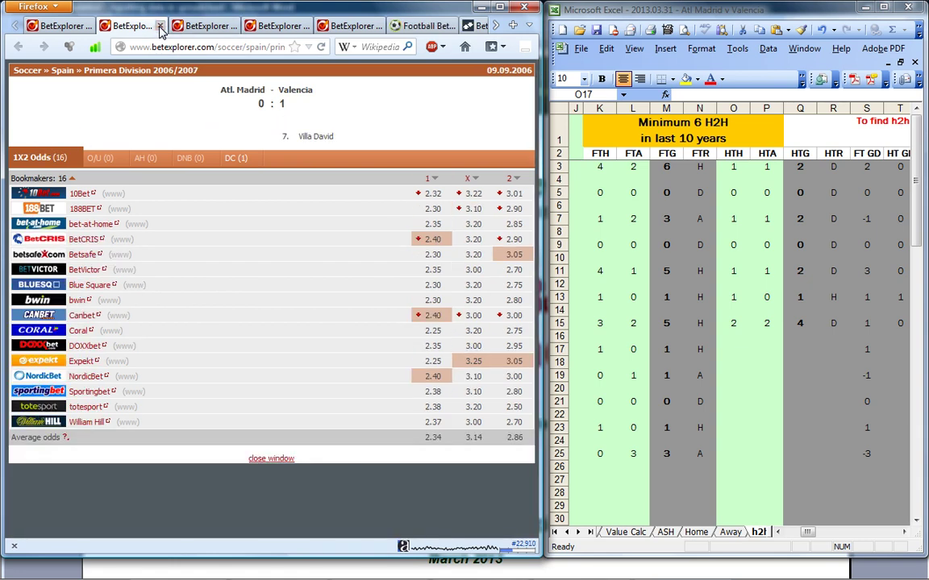
left_click(743, 298)
type("1")
key("Tab")
type("0")
key("Return")
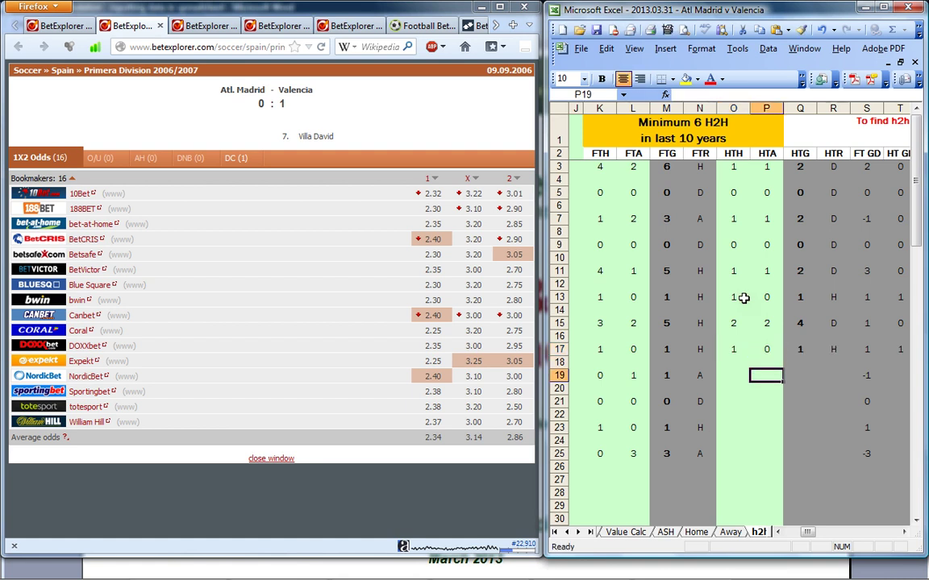
Enter the half-time score 0 and 1 for the 09.09.2006 match in row 19.
key("Down")
type("0")
key("Tab")
type("1")
key("Return")
key("Down")
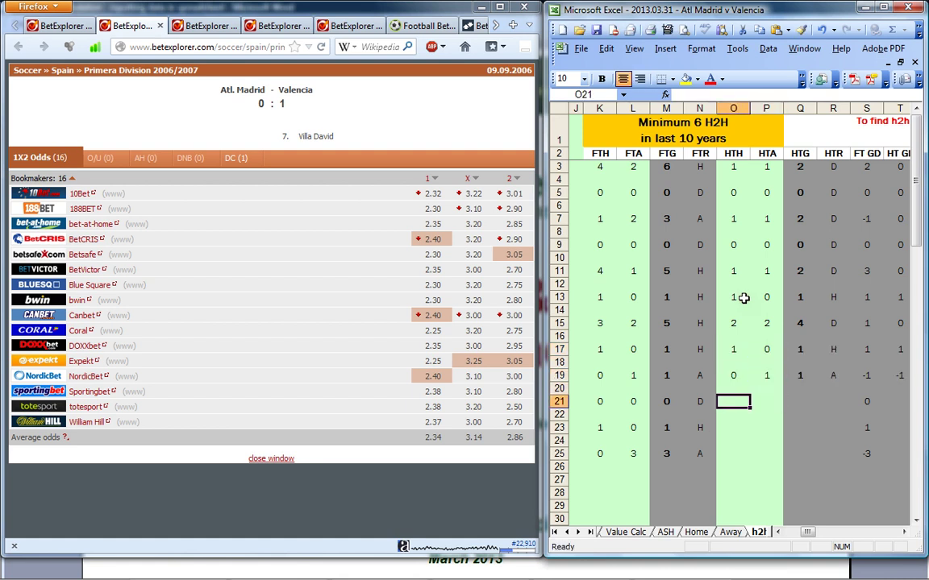
Check the score and goal minutes on the 08.01.2006 and 13.03.2005 match pages, closing the pages already used, and return to the workbook.
left_click(161, 27)
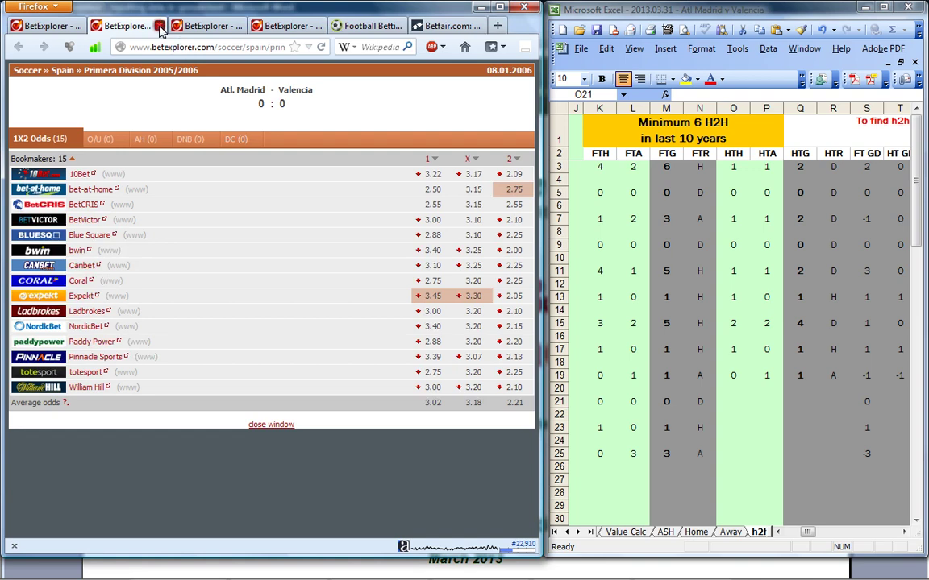
left_click(160, 27)
left_click(717, 323)
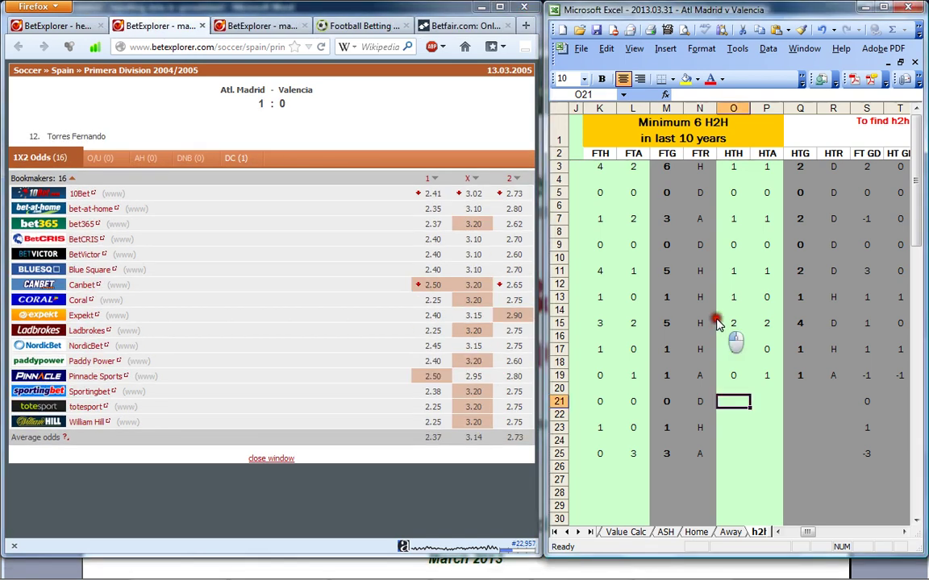
Enter the half-time score 0 and 0 for the 08.01.2006 match in row 21.
type("0")
key("Tab")
type("0")
key("Down")
key("Down")
key("Left")
Enter the half-time score 1 and 0 for the 13.03.2005 match in row 23.
type("1")
key("Tab")
type("0")
key("Down")
key("Down")
key("Left")
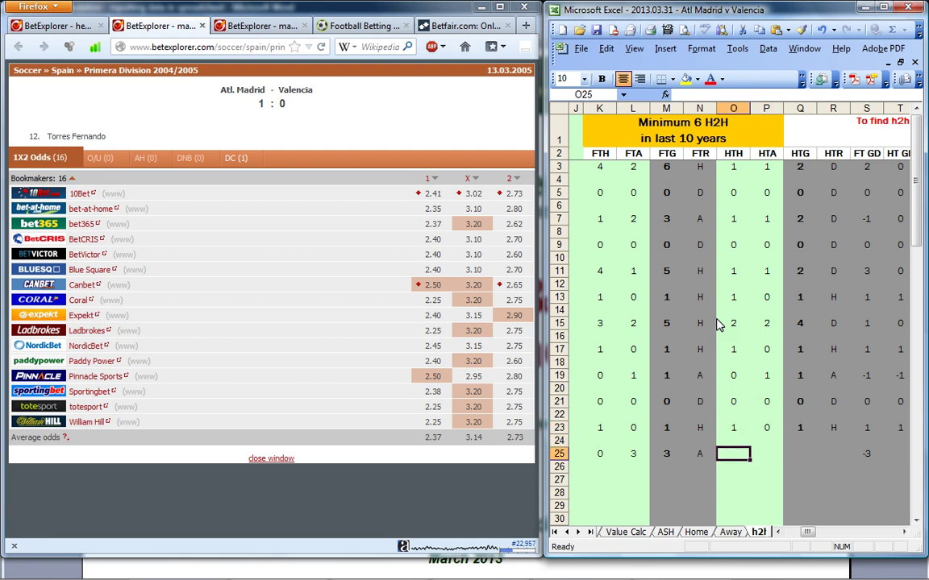
Close the 13.03.2005 match page, check the 20.09.2003 goal minutes, and enter its half-time score, 0 and 0, in row 25.
left_click(203, 27)
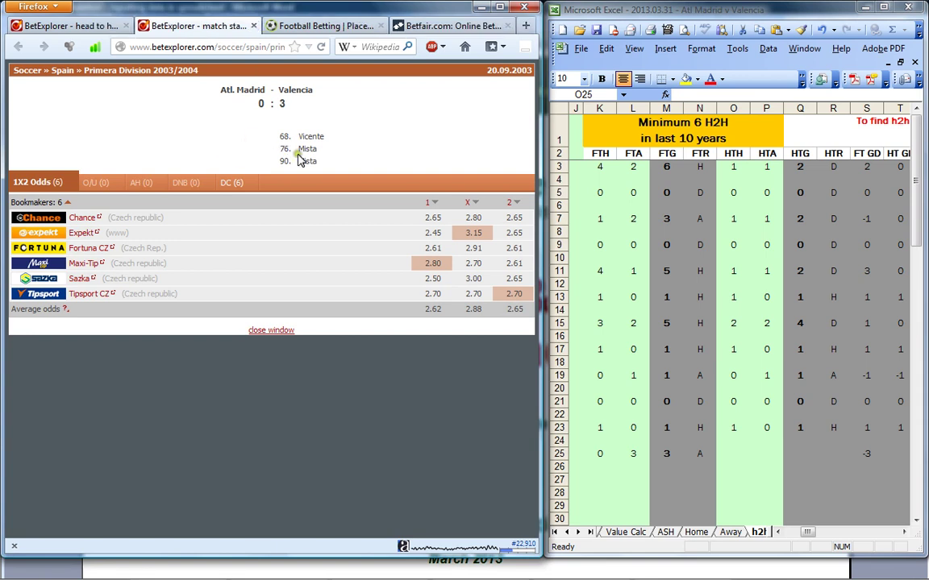
key("alt+Tab")
type("0")
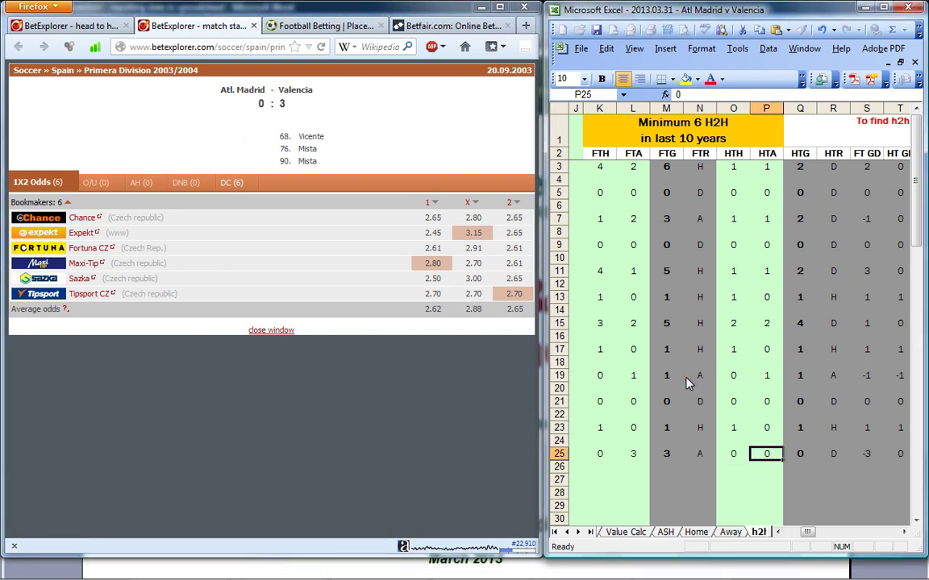
key("Return")
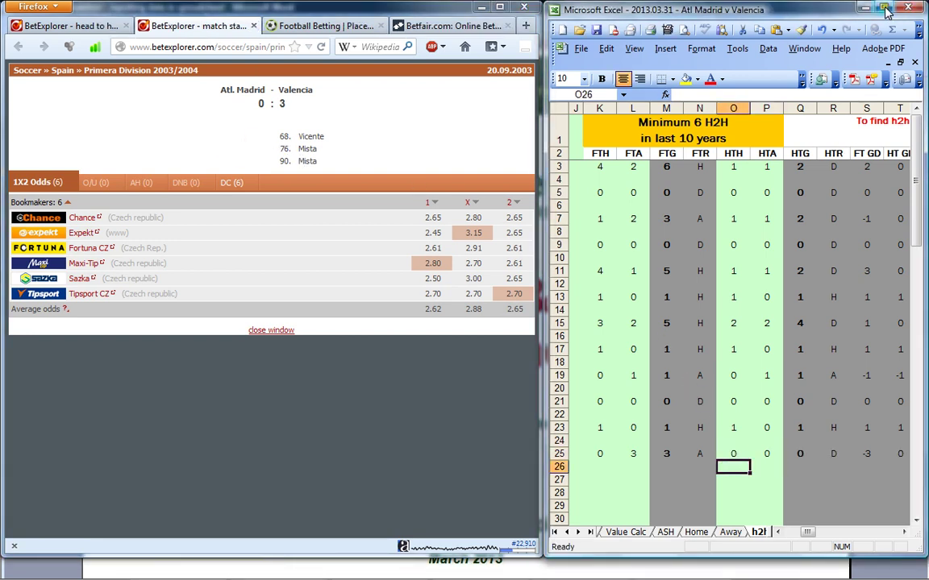
Maximize the workbook window and review the head-to-head data on the h2h sheet and the match rows on the Away sheet.
double_click(794, 9)
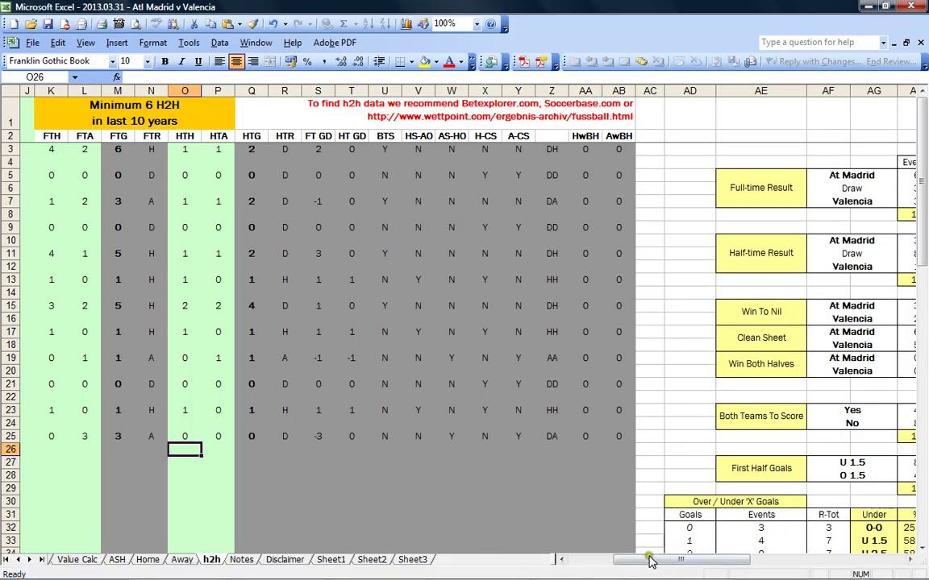
left_click_drag(649, 559, 574, 559)
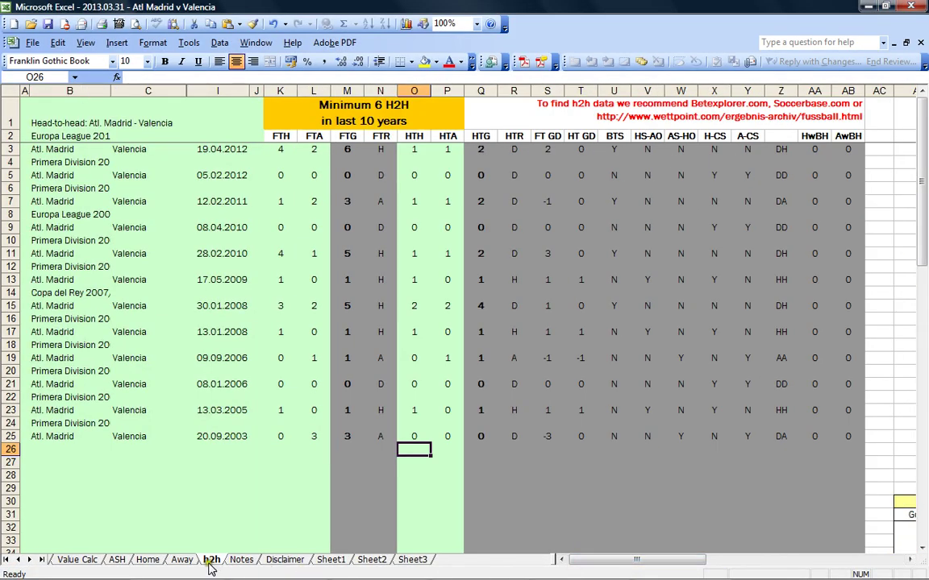
left_click(181, 559)
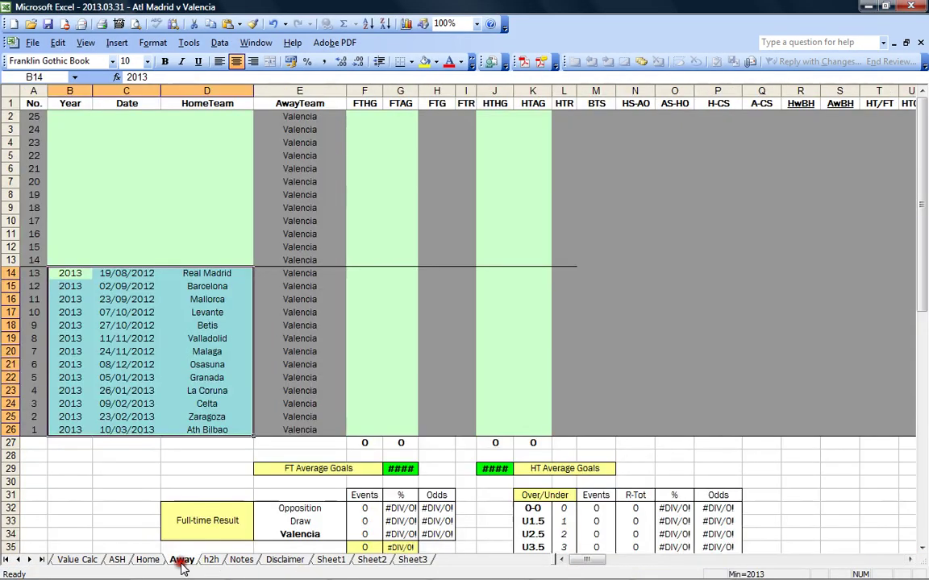
left_click(69, 120)
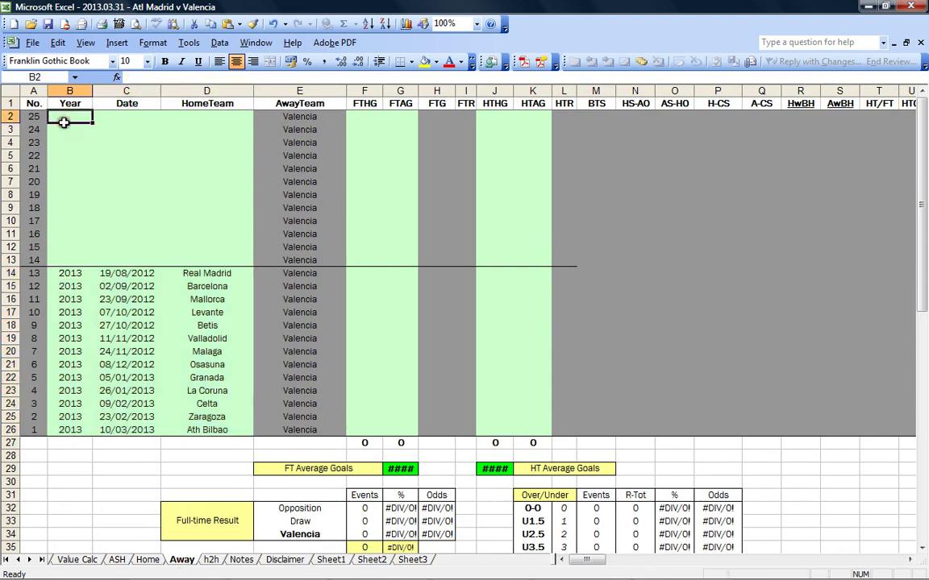
Show the Value Calc sheet and select the best-odds cell for At Madrid's full-time result.
left_click(148, 560)
left_click(68, 561)
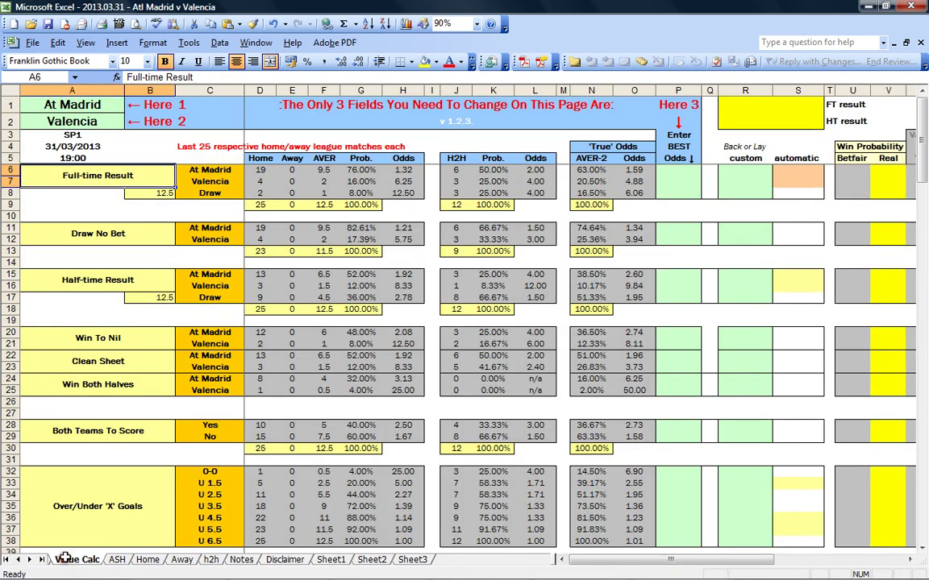
left_click(690, 173)
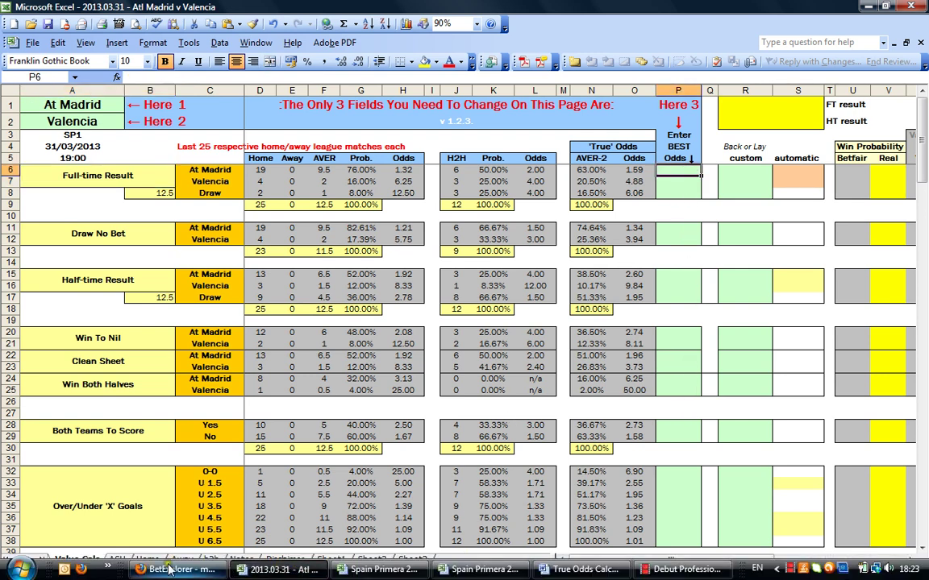
Switch to Firefox, view the Betfair market odds for Atl Madrid v Valencia in a maximized window, and switch to the Word title document.
left_click(161, 570)
left_click(499, 7)
left_click(664, 12)
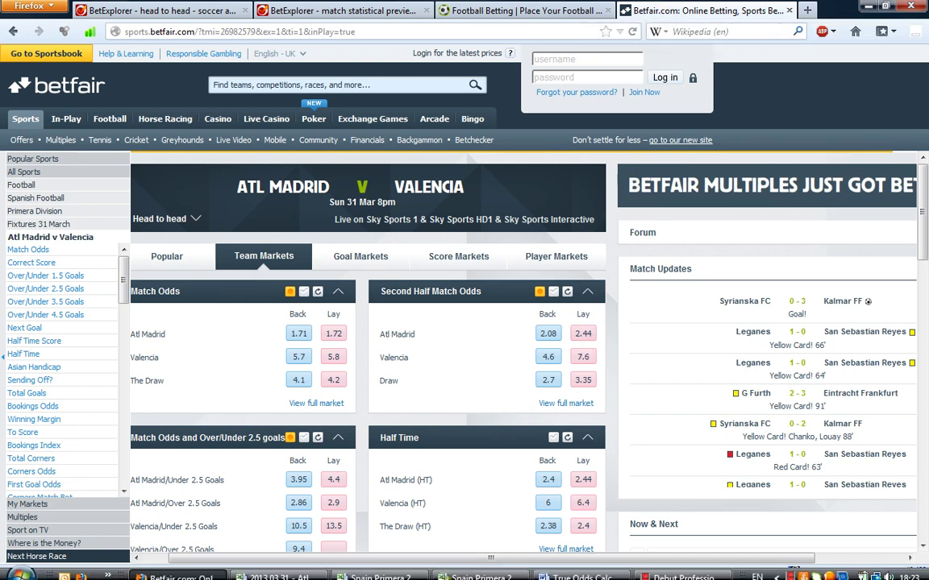
left_click(559, 571)
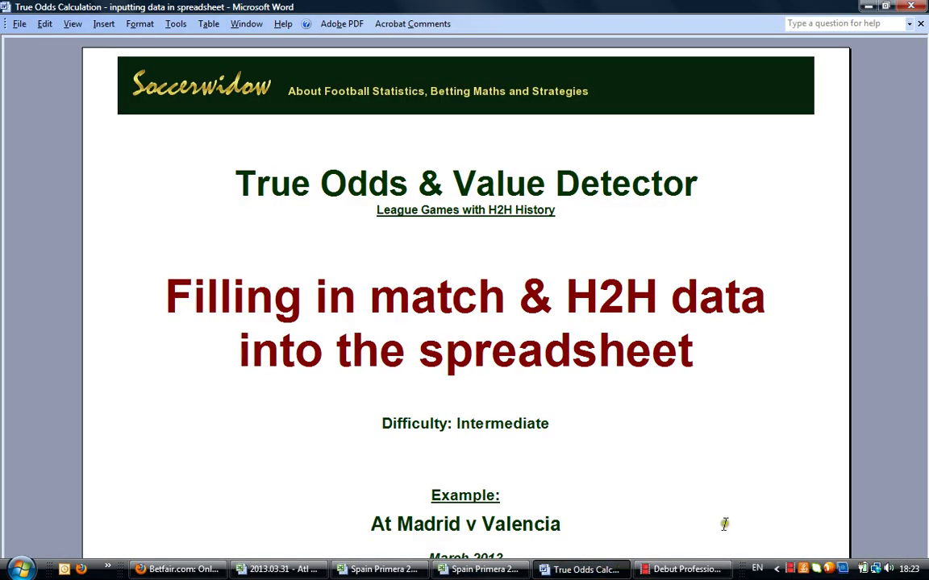